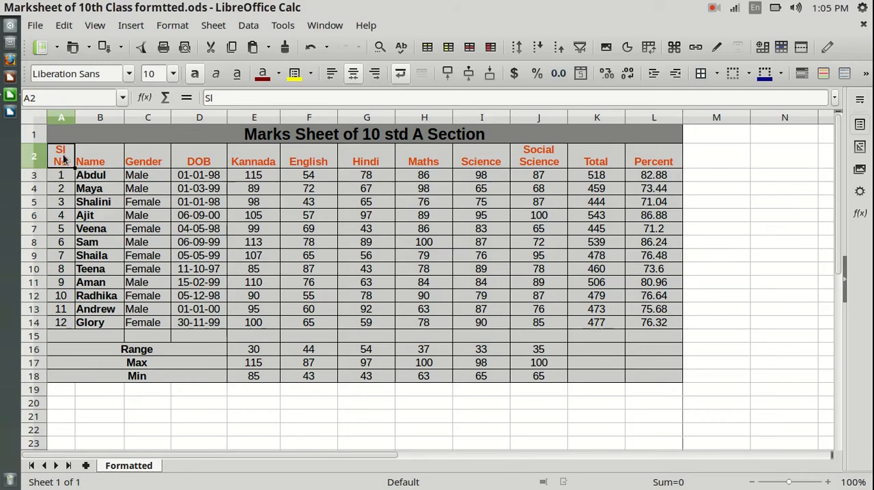
{"action": "left_click", "coordinate": [64, 115]}
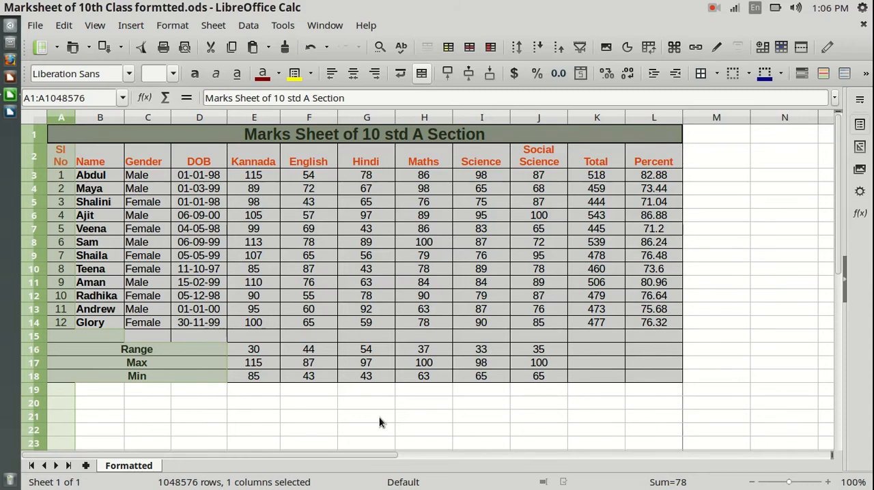
{"action": "left_click", "coordinate": [175, 417]}
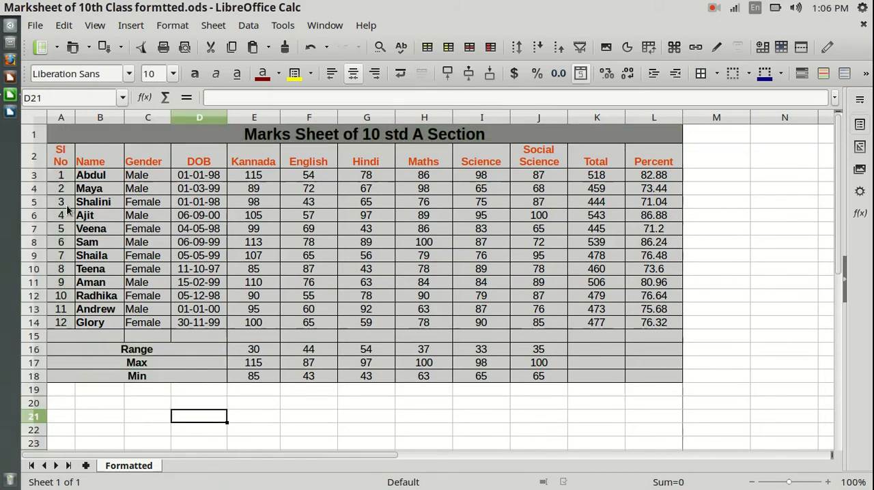
{"action": "left_click", "coordinate": [94, 178]}
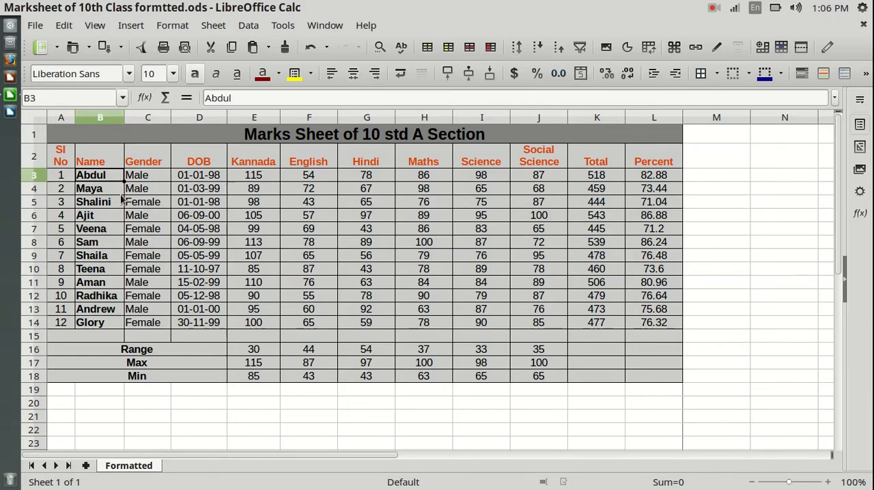
{"action": "left_click", "coordinate": [667, 115]}
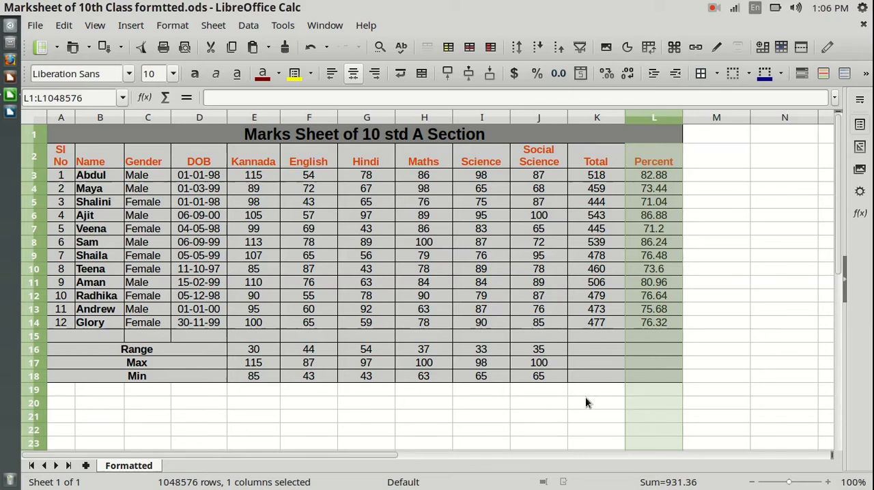
{"action": "left_click", "coordinate": [598, 414]}
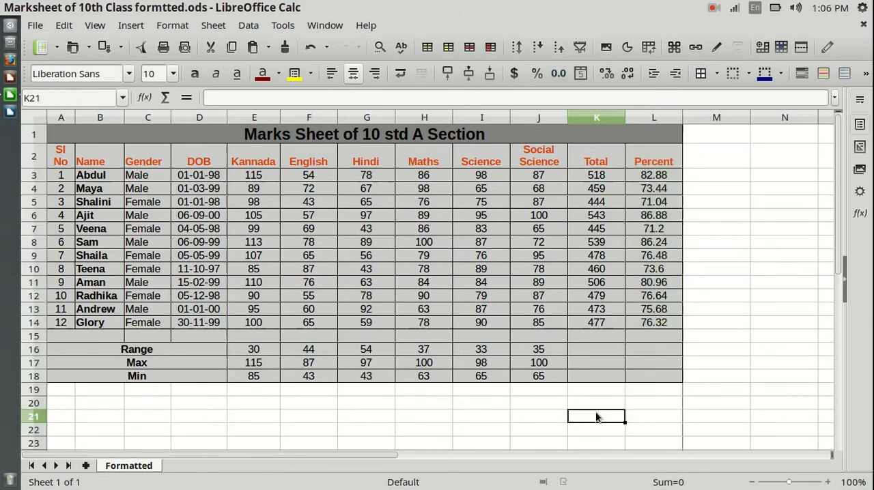
{"action": "left_click", "coordinate": [62, 349]}
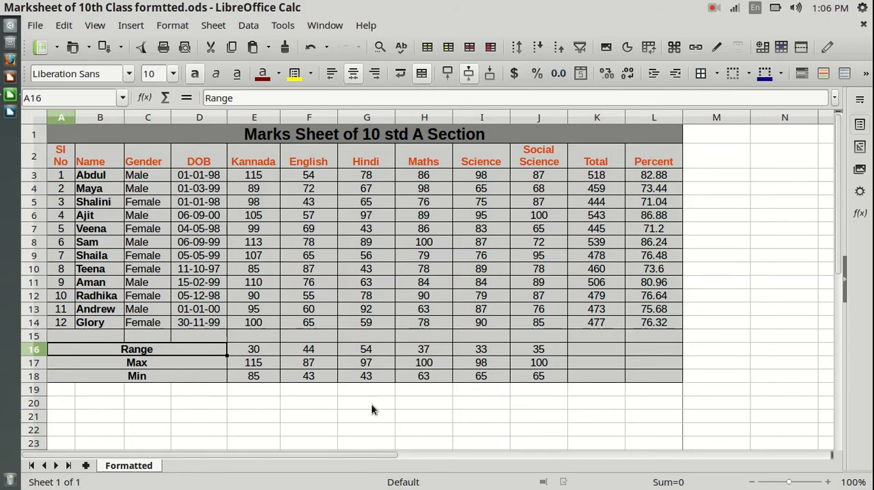
{"action": "left_click", "coordinate": [521, 414]}
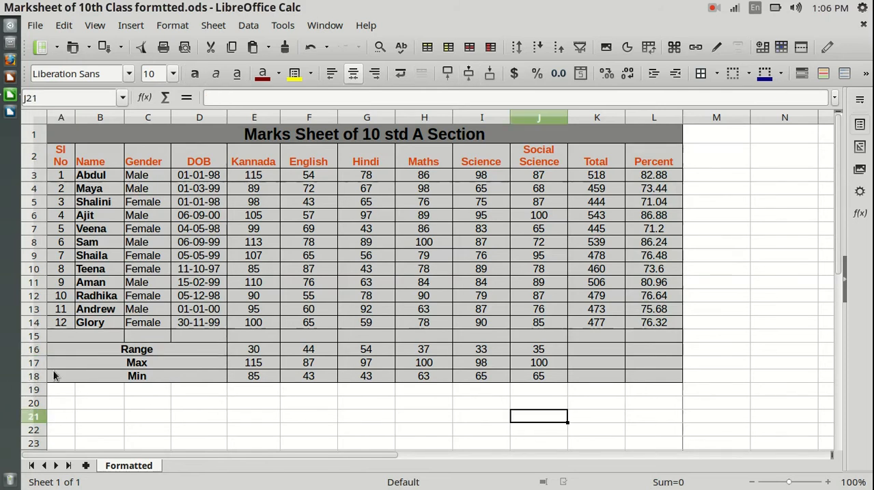
Step: Hide rows 15 to 18, which hold the blank row and the Range, Max and Min rows
{"action": "left_click_drag", "start_coordinate": [38, 336], "coordinate": [35, 349]}
{"action": "left_click", "coordinate": [94, 405]}
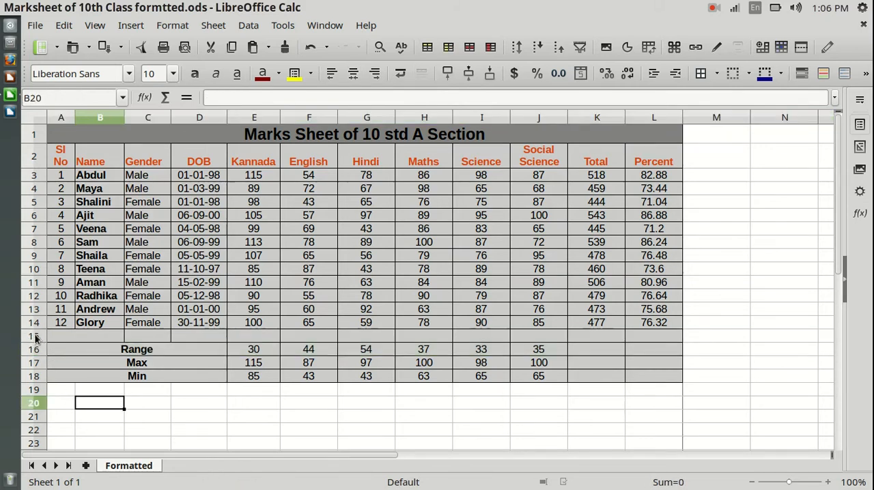
{"action": "left_click_drag", "start_coordinate": [38, 337], "coordinate": [37, 380]}
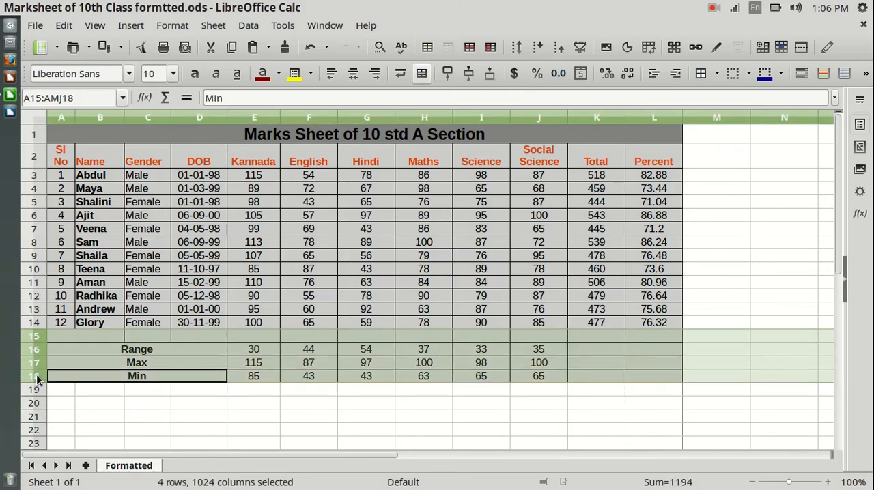
{"action": "right_click", "coordinate": [37, 345]}
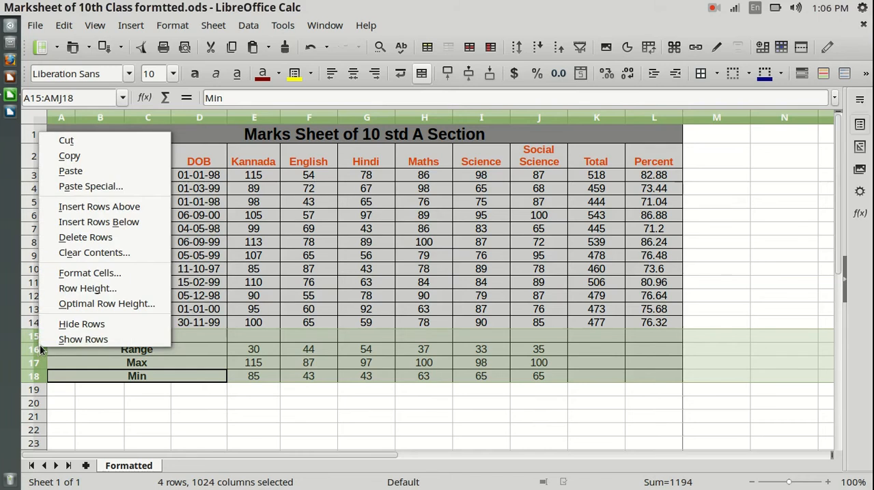
{"action": "left_click", "coordinate": [80, 325]}
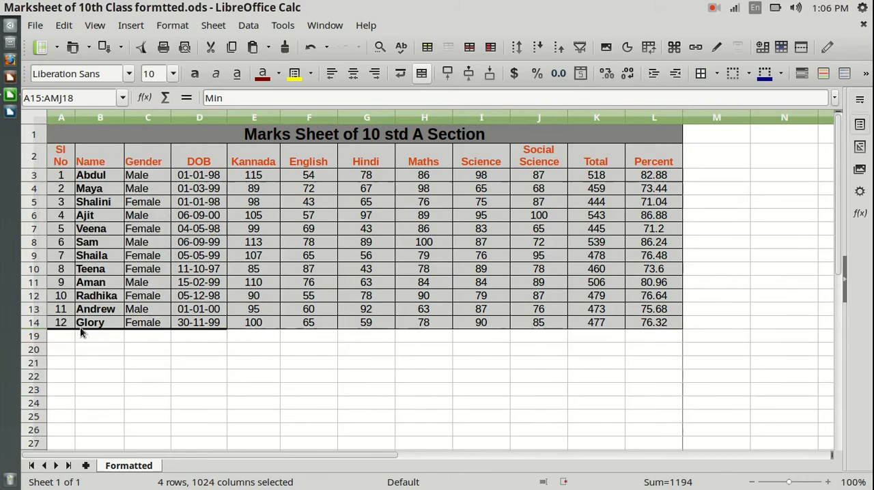
{"action": "left_click", "coordinate": [117, 363]}
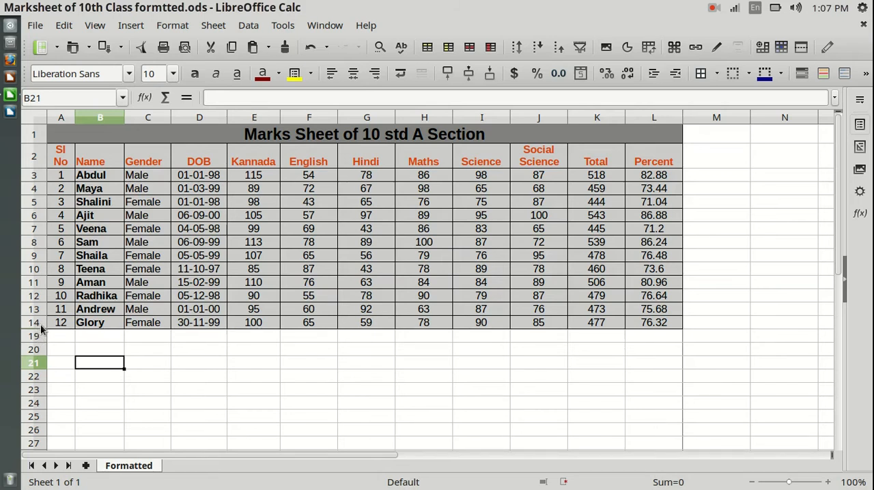
Step: Show the hidden rows between rows 14 and 19 again
{"action": "left_click_drag", "start_coordinate": [41, 327], "coordinate": [42, 332]}
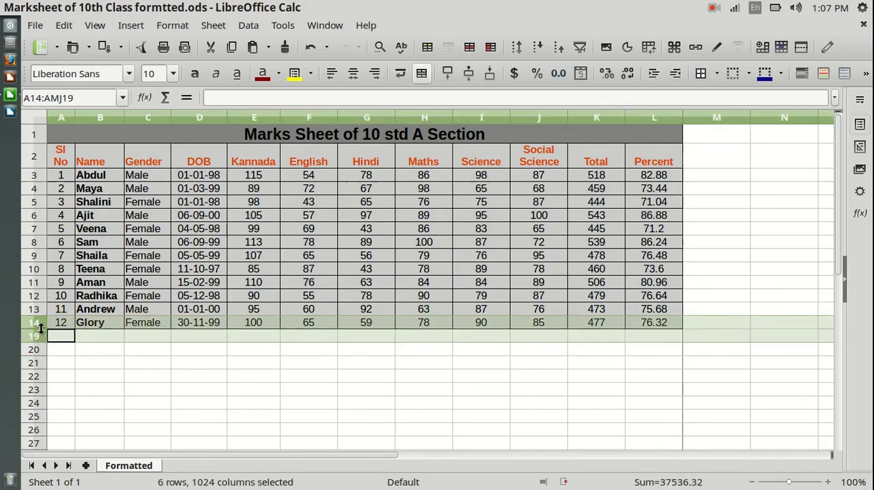
{"action": "right_click", "coordinate": [42, 332]}
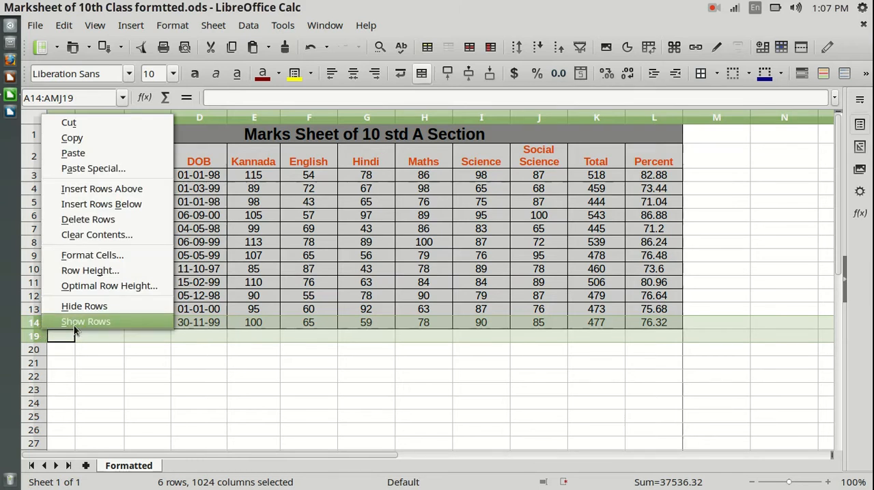
{"action": "left_click", "coordinate": [75, 331]}
{"action": "left_click", "coordinate": [219, 431]}
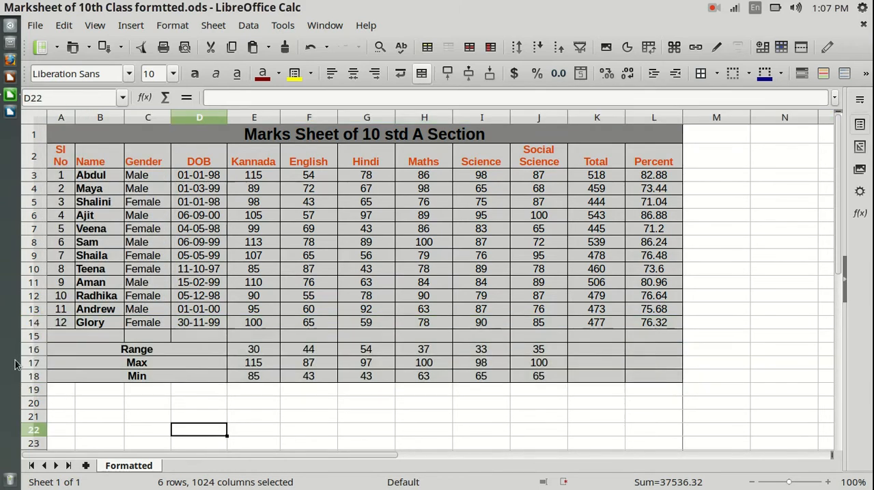
Step: Hide rows 15 to 18 so that the blank, Range, Max and Min rows are left out below the student records
{"action": "left_click_drag", "start_coordinate": [38, 338], "coordinate": [39, 376]}
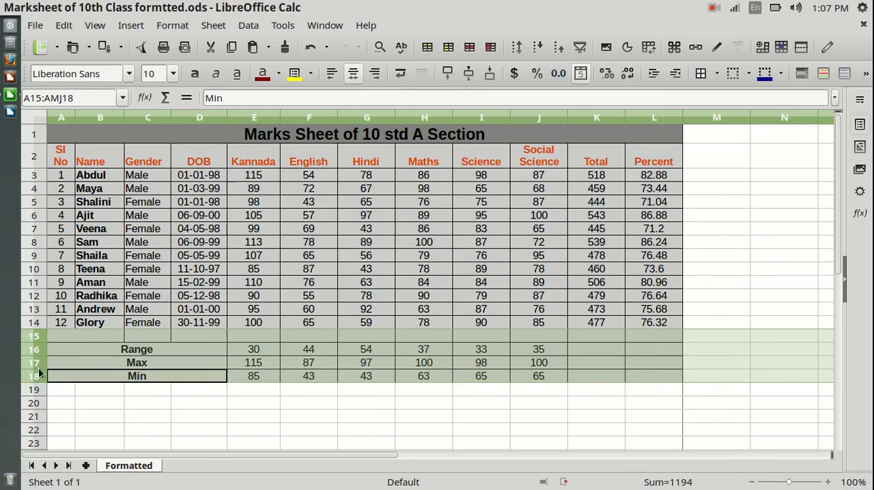
{"action": "right_click", "coordinate": [39, 356]}
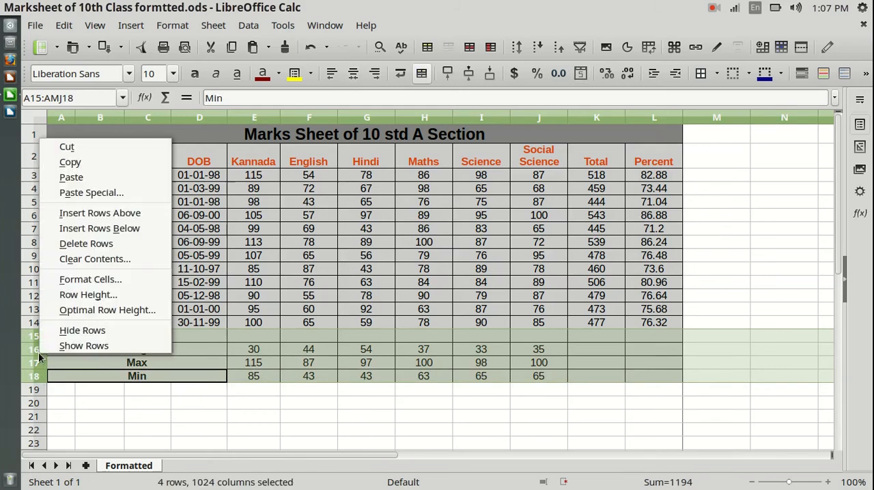
{"action": "left_click", "coordinate": [77, 332]}
{"action": "left_click", "coordinate": [525, 391]}
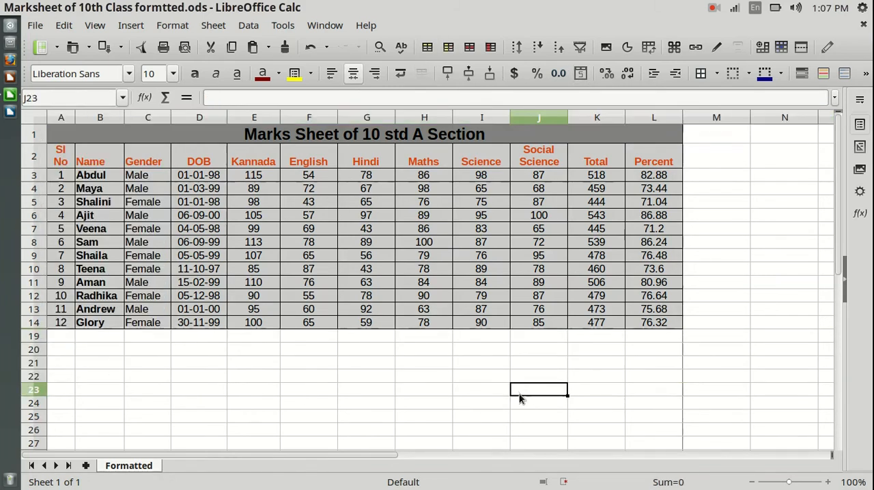
{"action": "left_click", "coordinate": [333, 137]}
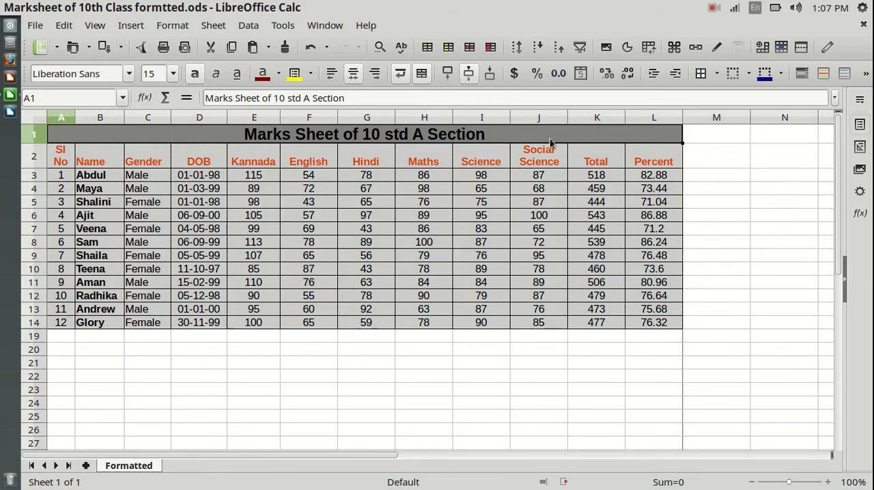
{"action": "left_click", "coordinate": [564, 390]}
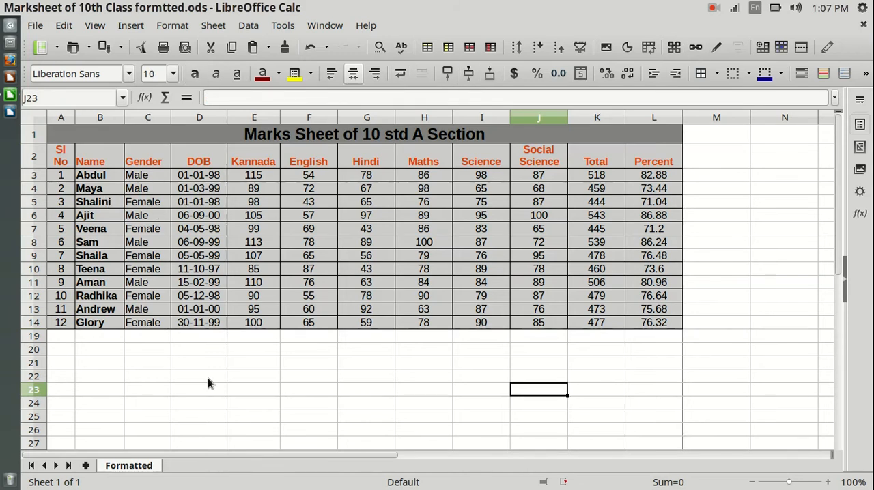
{"action": "left_click", "coordinate": [722, 117]}
{"action": "right_click", "coordinate": [714, 116]}
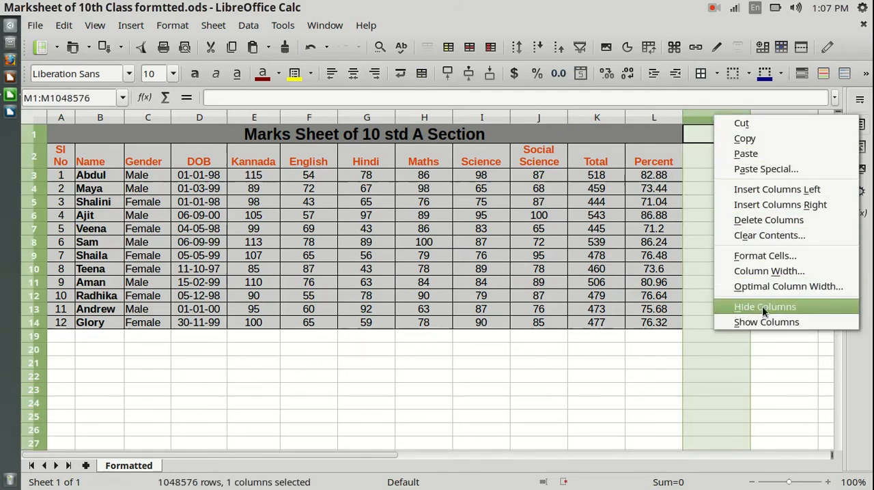
{"action": "left_click", "coordinate": [630, 378]}
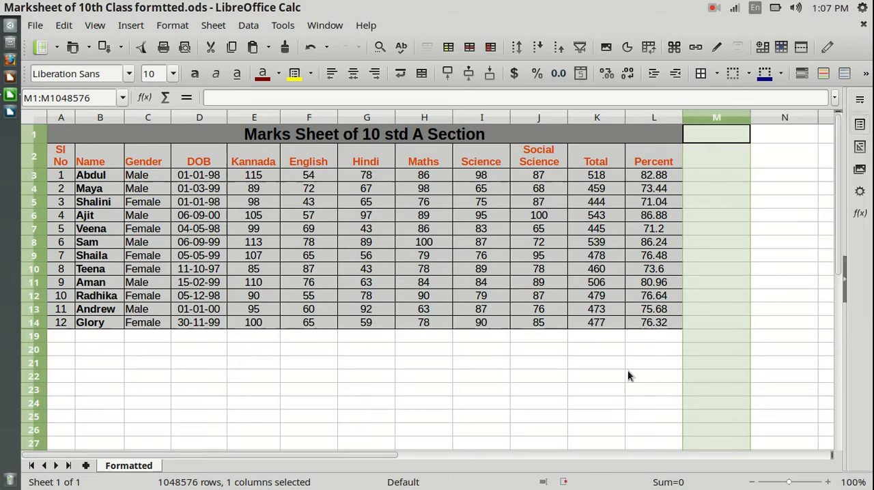
{"action": "left_click", "coordinate": [661, 340]}
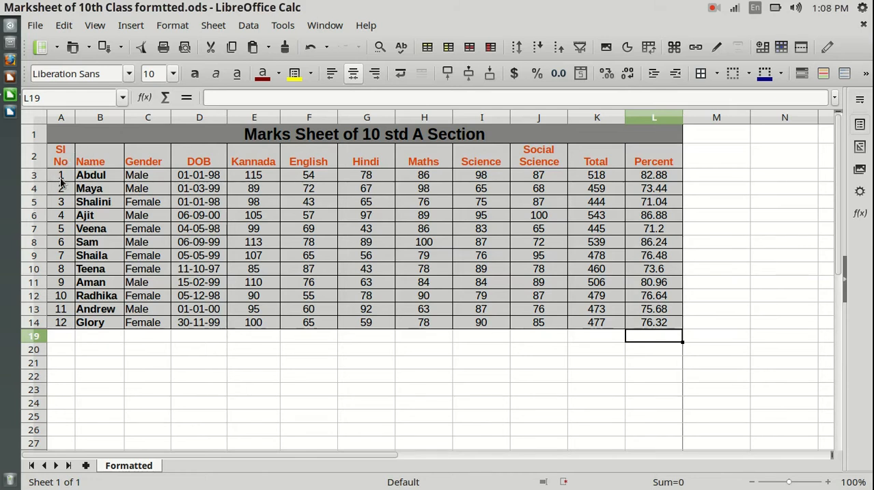
{"action": "left_click", "coordinate": [93, 155]}
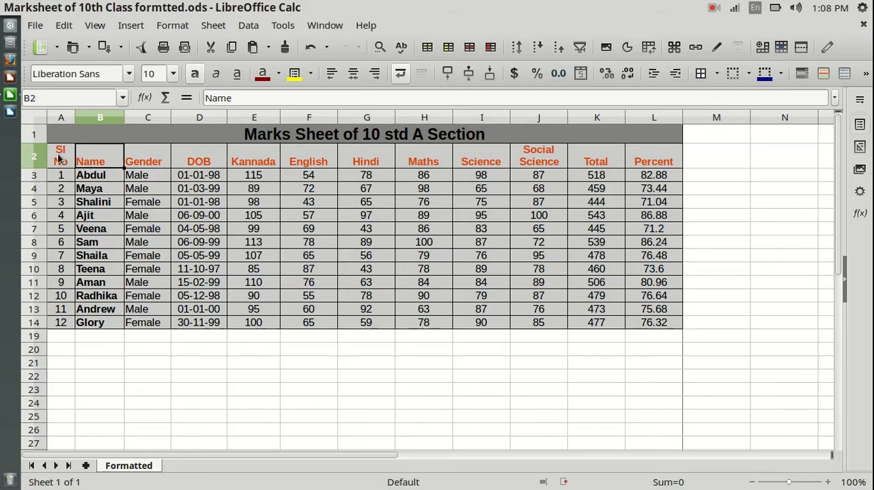
{"action": "left_click", "coordinate": [59, 158]}
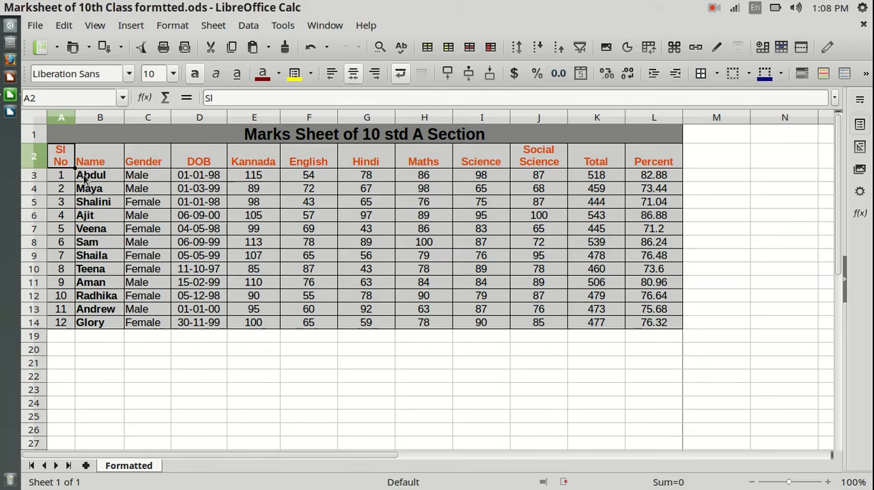
Step: Sort the range B2:L14 in ascending order by the Name column, leaving out the Sl No column
{"action": "left_click_drag", "start_coordinate": [64, 158], "coordinate": [657, 328]}
{"action": "left_click", "coordinate": [139, 364]}
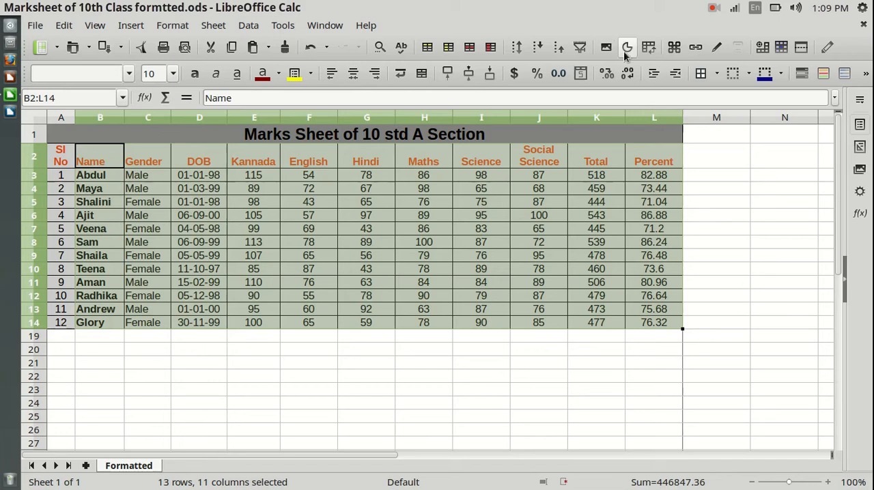
{"action": "left_click", "coordinate": [536, 48]}
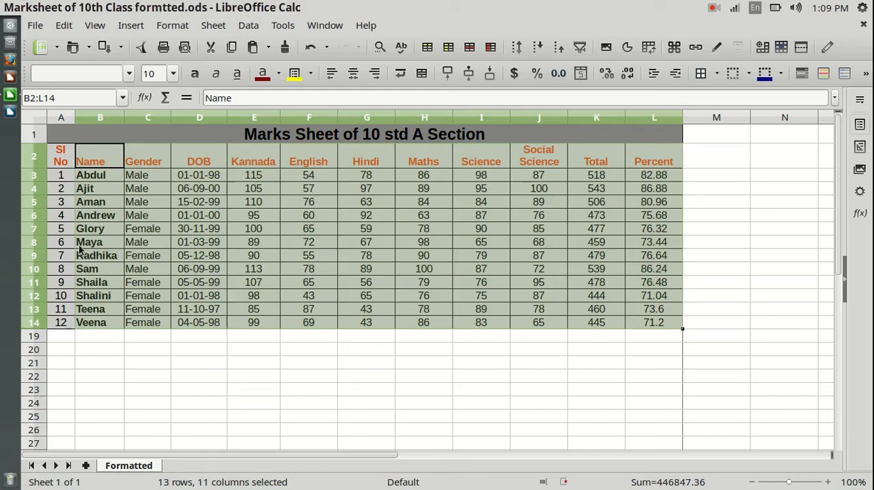
Step: Undo the sort of the student records and clear the selection
{"action": "left_click", "coordinate": [65, 25]}
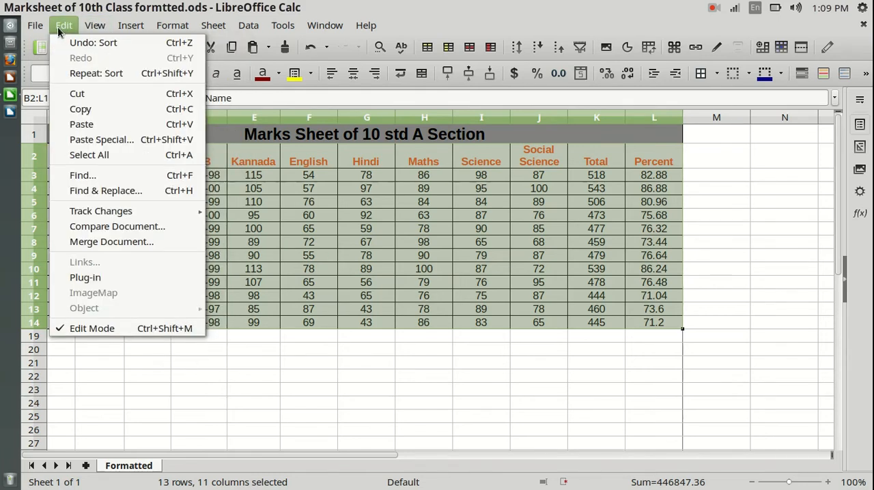
{"action": "left_click", "coordinate": [65, 45]}
{"action": "left_click", "coordinate": [217, 417]}
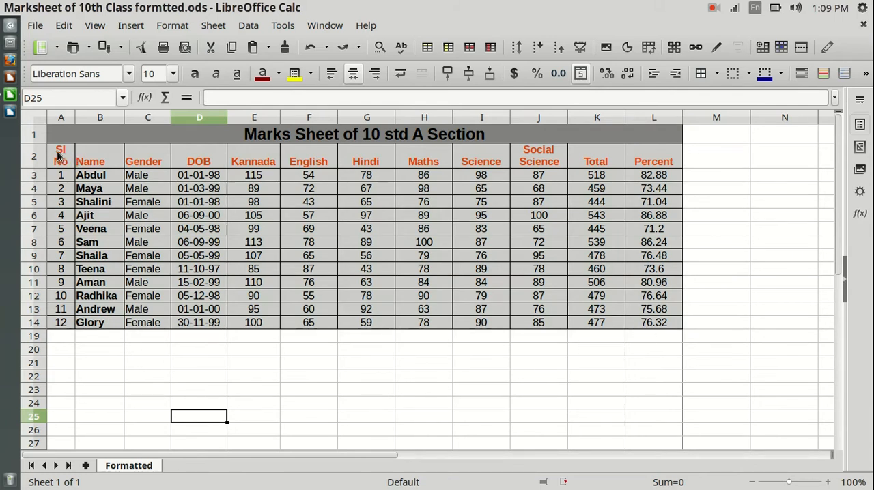
Step: Sort the whole marks table A2:L14, including the Sl No column, in ascending order by the Name column
{"action": "left_click_drag", "start_coordinate": [58, 156], "coordinate": [651, 323]}
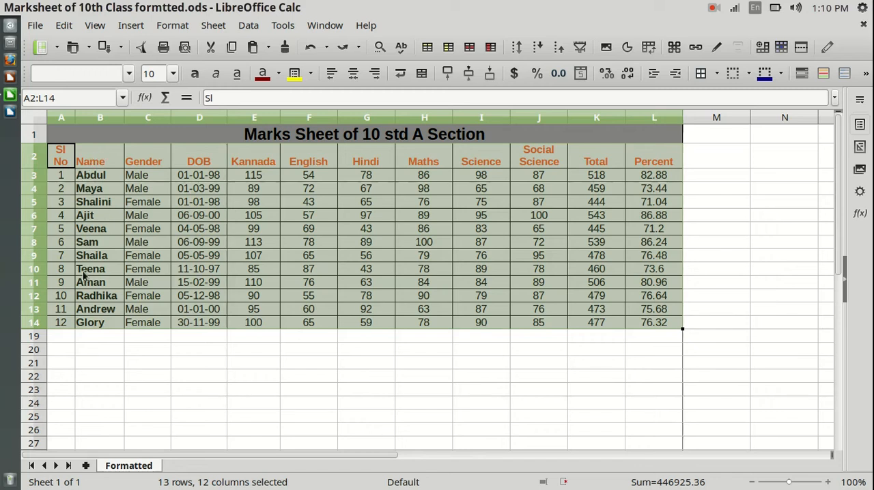
{"action": "key", "text": "Tab"}
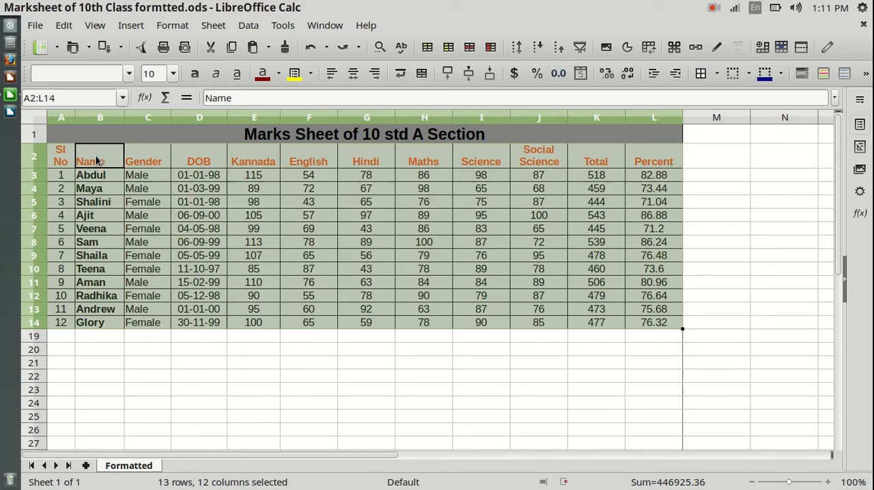
{"action": "key", "text": "Tab"}
{"action": "key", "text": "Tab"}
{"action": "key", "text": "Tab"}
{"action": "key", "text": "Tab"}
{"action": "key", "text": "Tab"}
{"action": "key", "text": "Tab"}
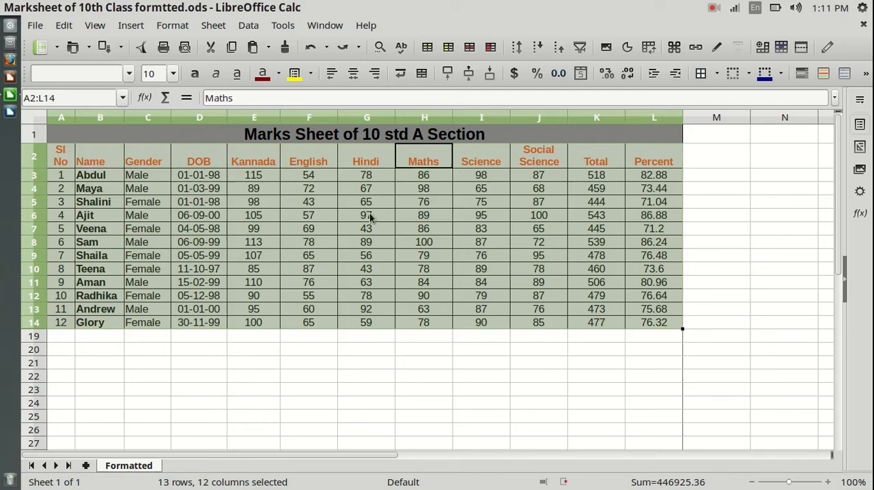
{"action": "key", "text": "shift+Tab"}
{"action": "key", "text": "shift+Tab"}
{"action": "key", "text": "shift+Tab"}
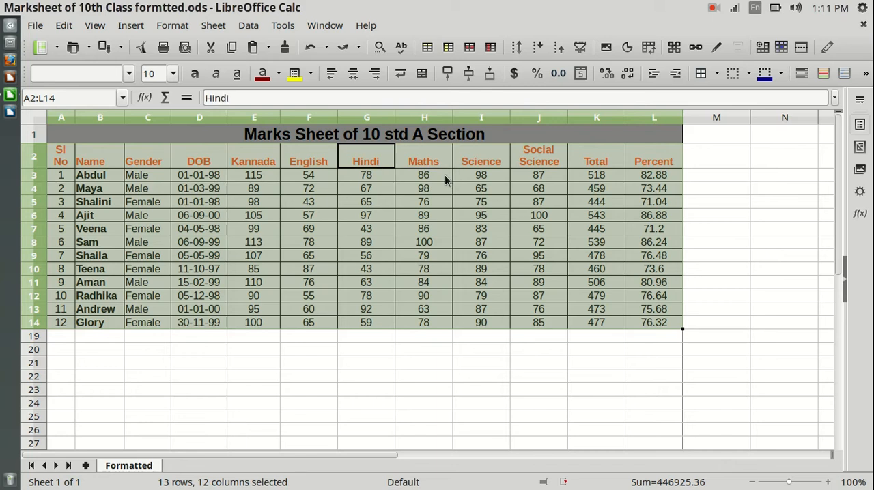
{"action": "key", "text": "shift+Tab"}
{"action": "key", "text": "shift+Tab"}
{"action": "key", "text": "shift+Tab"}
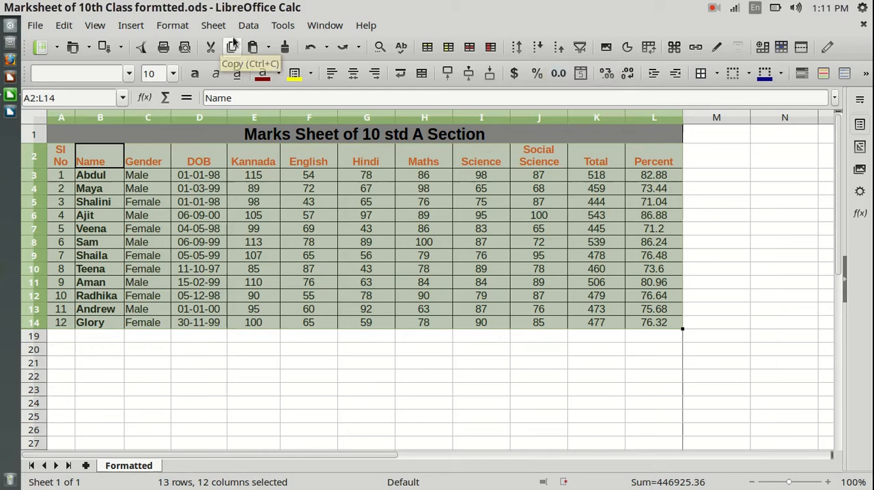
{"action": "left_click", "coordinate": [250, 26]}
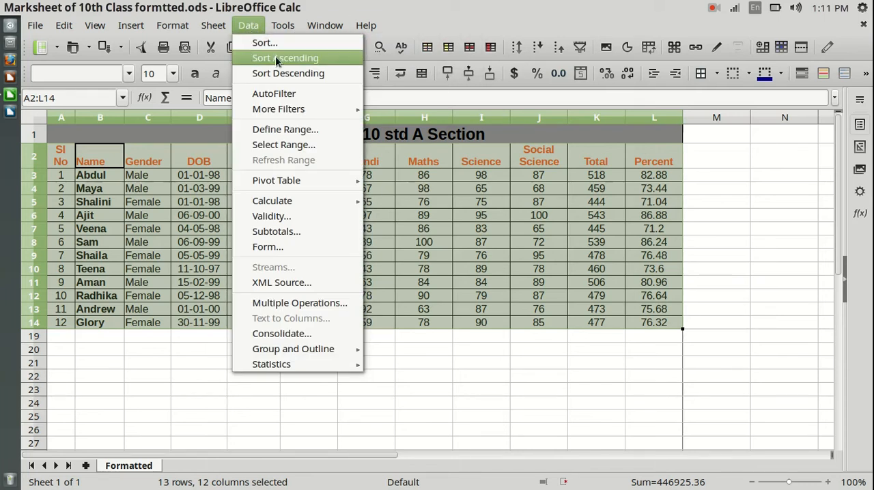
{"action": "left_click", "coordinate": [275, 57]}
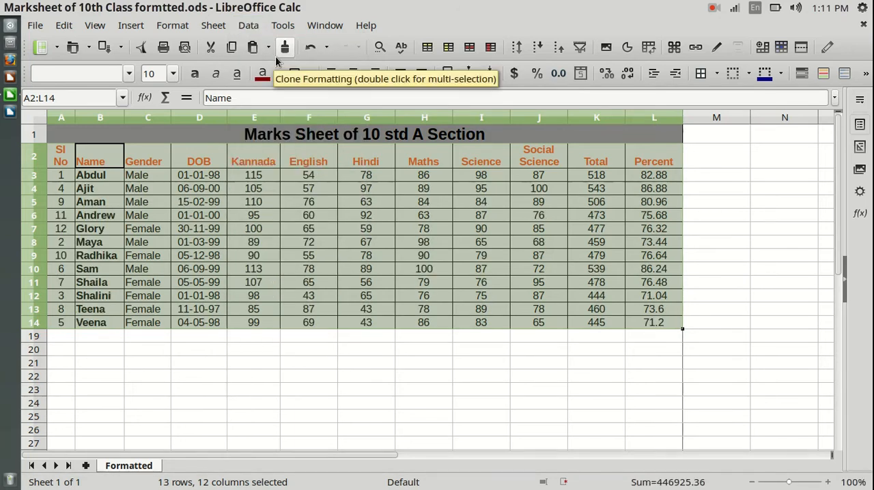
{"action": "left_click", "coordinate": [193, 380]}
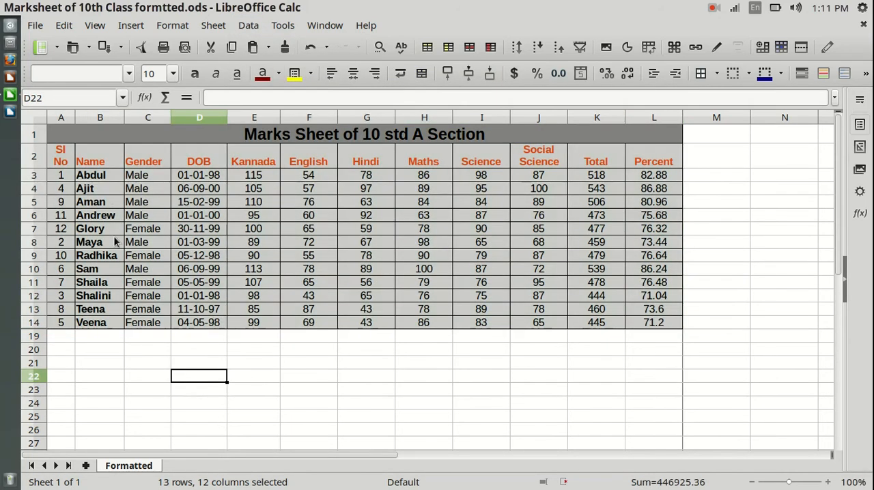
{"action": "left_click", "coordinate": [101, 117]}
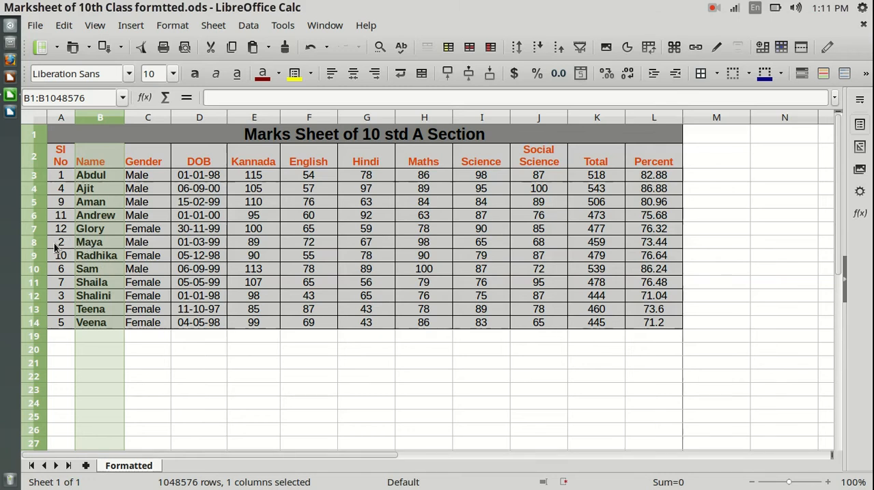
{"action": "left_click", "coordinate": [198, 375]}
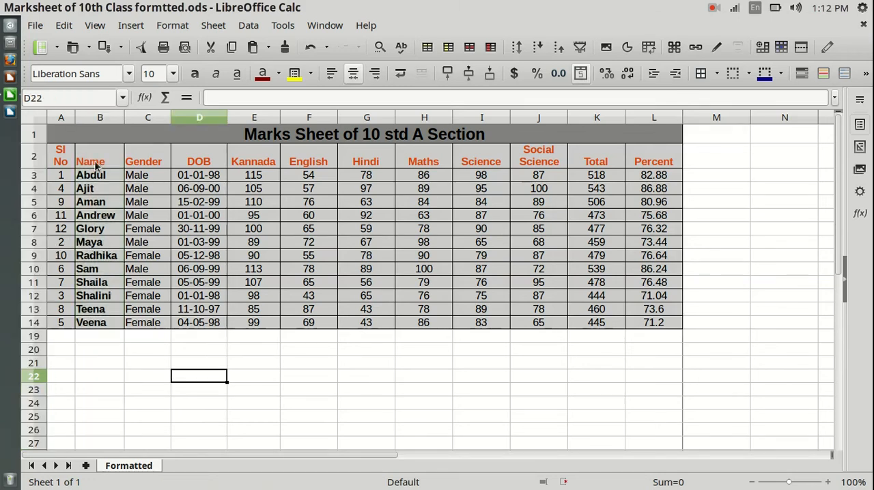
{"action": "left_click", "coordinate": [657, 337]}
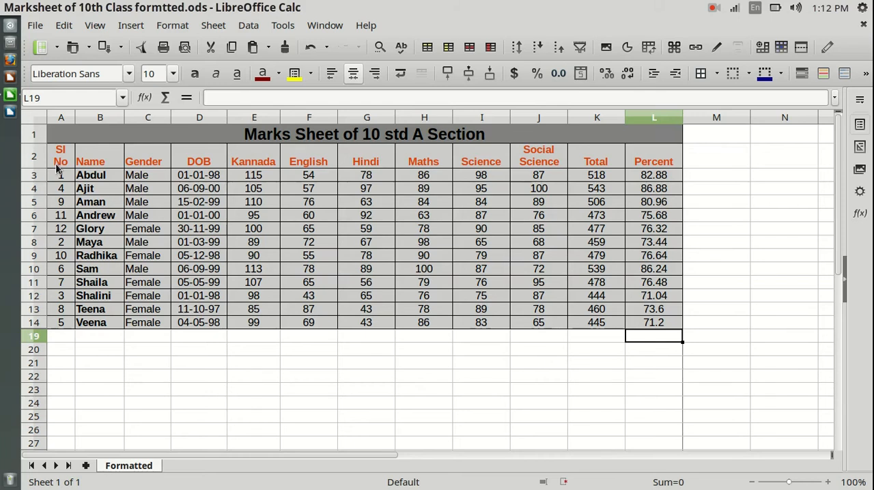
Step: Sort the range A2:L14 in descending order by the Name column and return it to ascending order
{"action": "left_click_drag", "start_coordinate": [58, 158], "coordinate": [649, 332]}
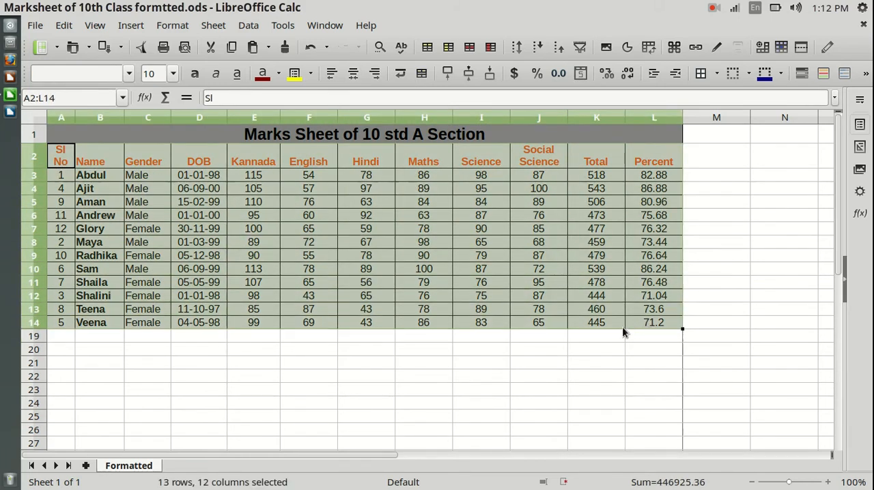
{"action": "key", "text": "Tab"}
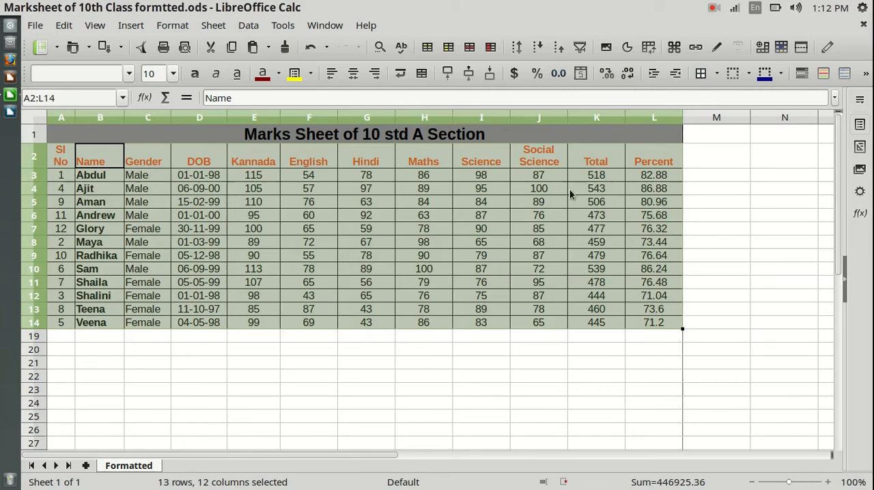
{"action": "left_click", "coordinate": [558, 55]}
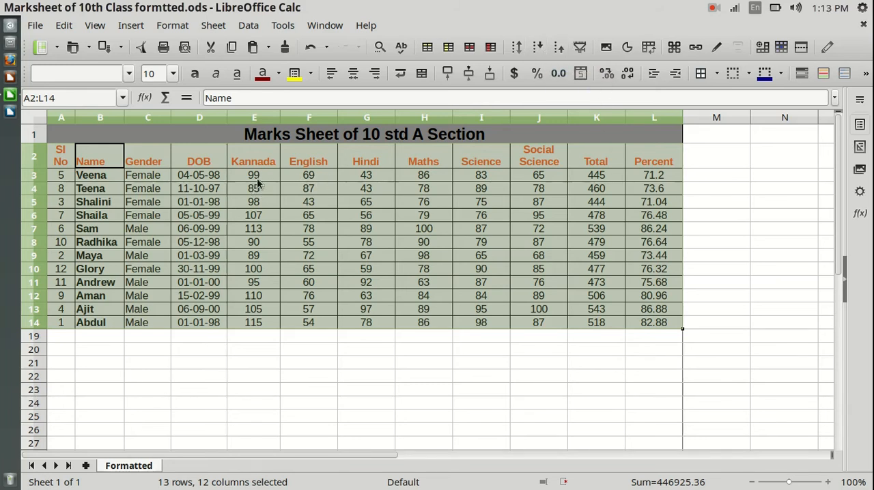
{"action": "left_click", "coordinate": [538, 47]}
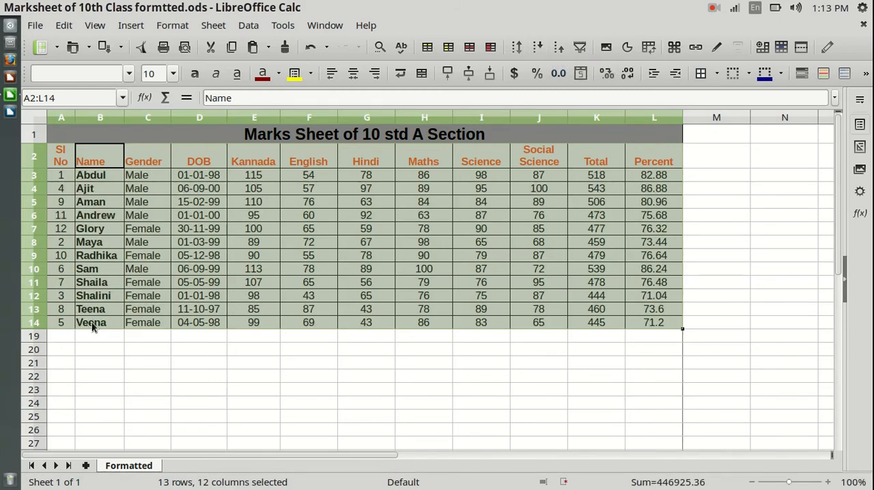
{"action": "left_click", "coordinate": [295, 344]}
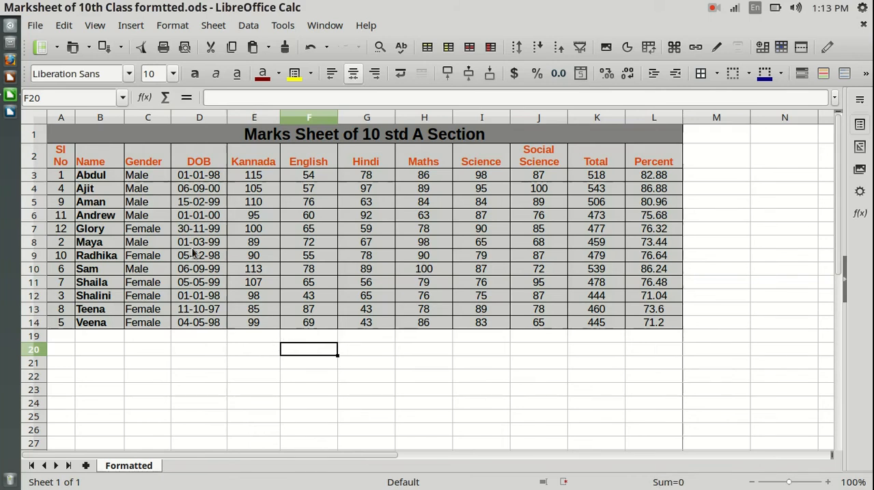
{"action": "left_click_drag", "start_coordinate": [60, 157], "coordinate": [668, 316]}
{"action": "left_click", "coordinate": [649, 348]}
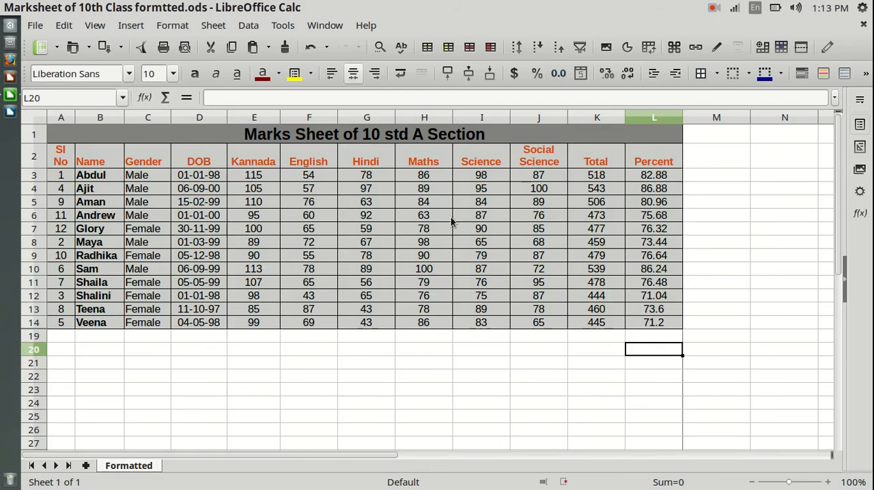
{"action": "left_click", "coordinate": [256, 163]}
{"action": "left_click", "coordinate": [258, 326]}
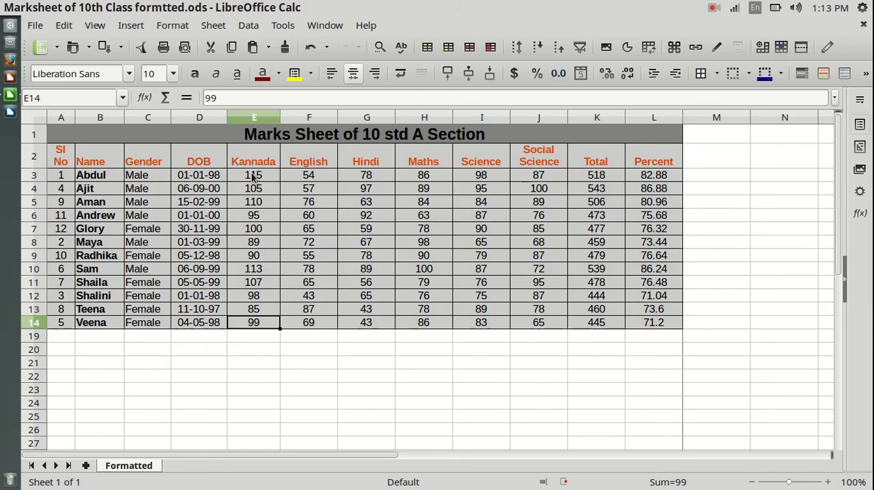
{"action": "left_click", "coordinate": [262, 246]}
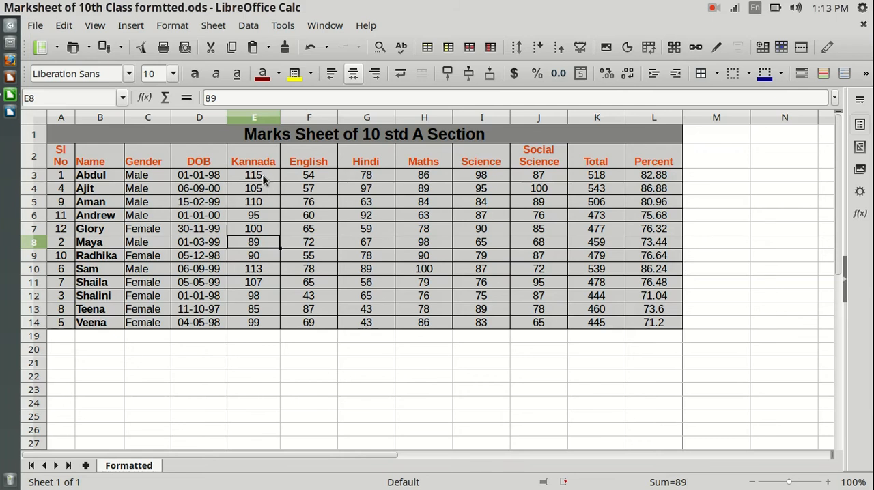
{"action": "left_click", "coordinate": [254, 312]}
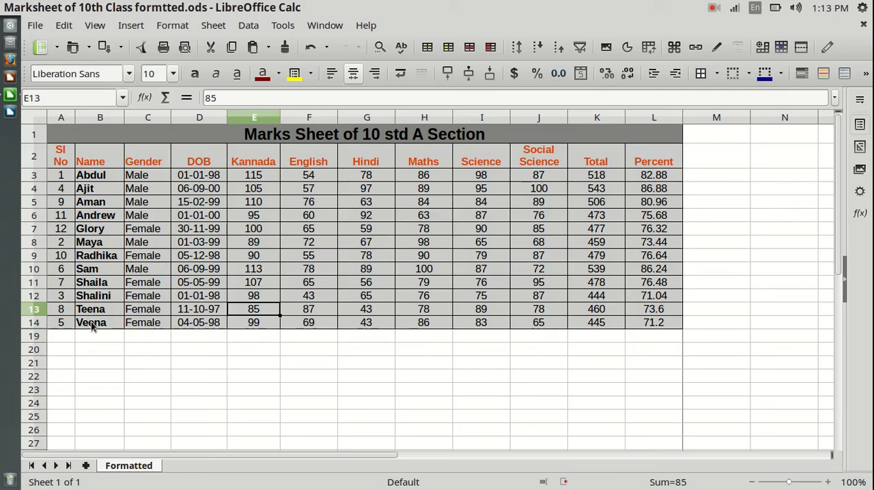
{"action": "left_click", "coordinate": [263, 339]}
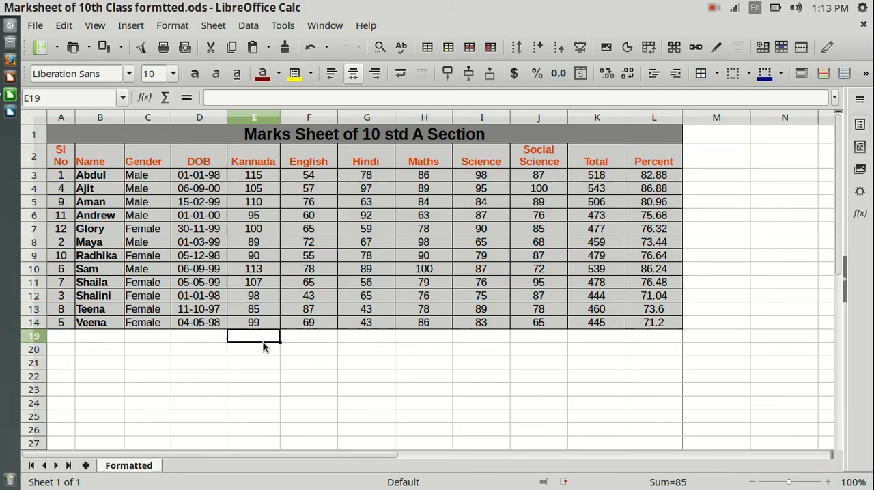
Step: Sort only the Kannada marks E2:E14 in ascending order, keeping the current selection instead of extending it to neighbouring columns
{"action": "left_click_drag", "start_coordinate": [254, 162], "coordinate": [267, 326]}
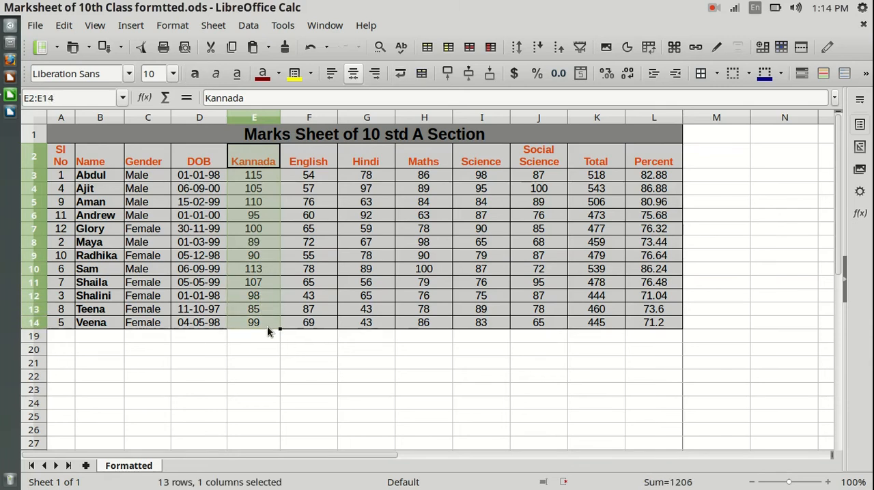
{"action": "left_click", "coordinate": [535, 47]}
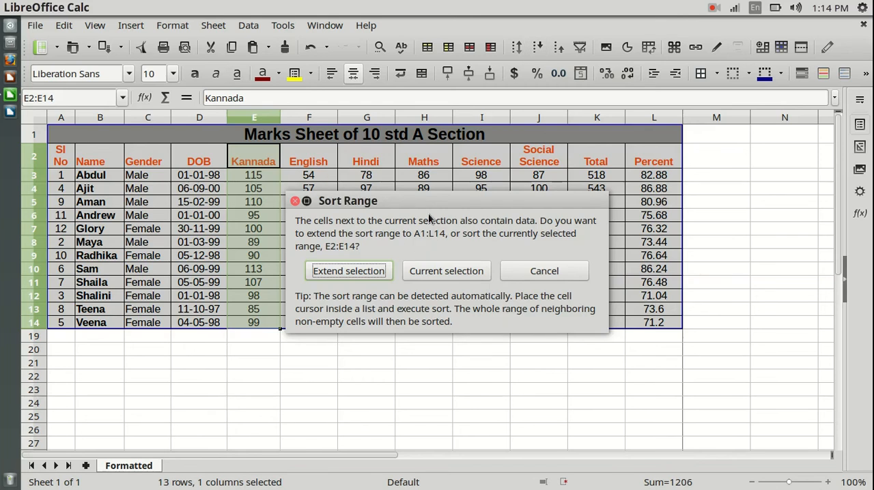
{"action": "left_click_drag", "start_coordinate": [434, 200], "coordinate": [510, 180]}
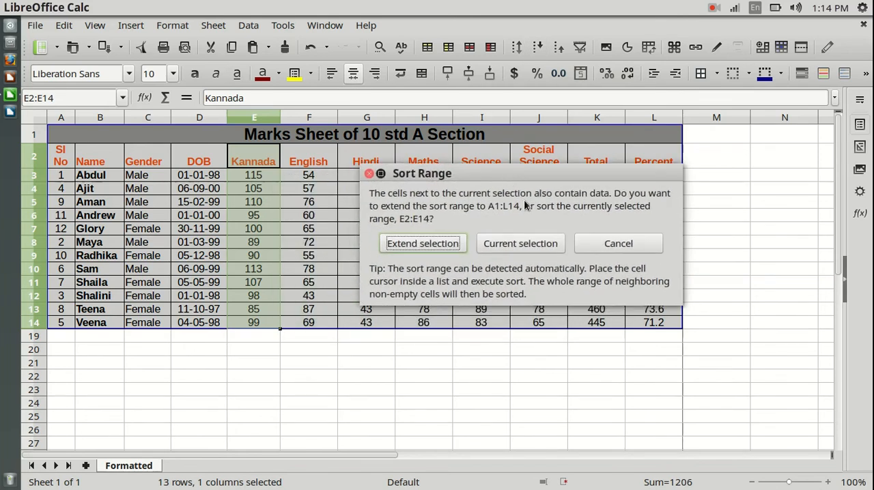
{"action": "left_click", "coordinate": [526, 243]}
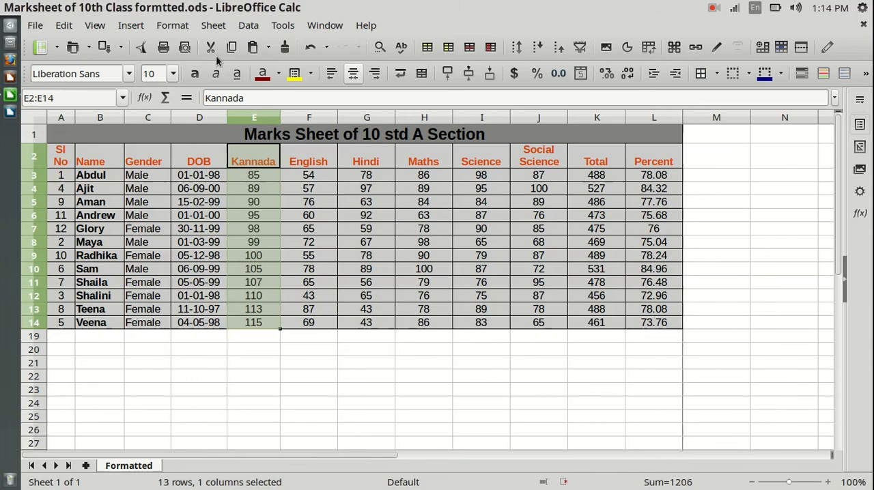
Step: Undo the sort of the Kannada column and clear the selection
{"action": "left_click", "coordinate": [312, 50]}
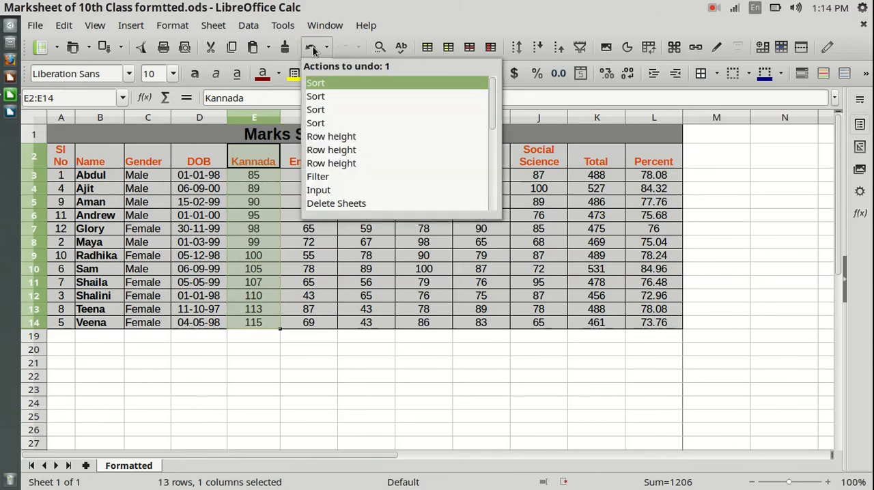
{"action": "left_click", "coordinate": [322, 85]}
{"action": "left_click", "coordinate": [279, 367]}
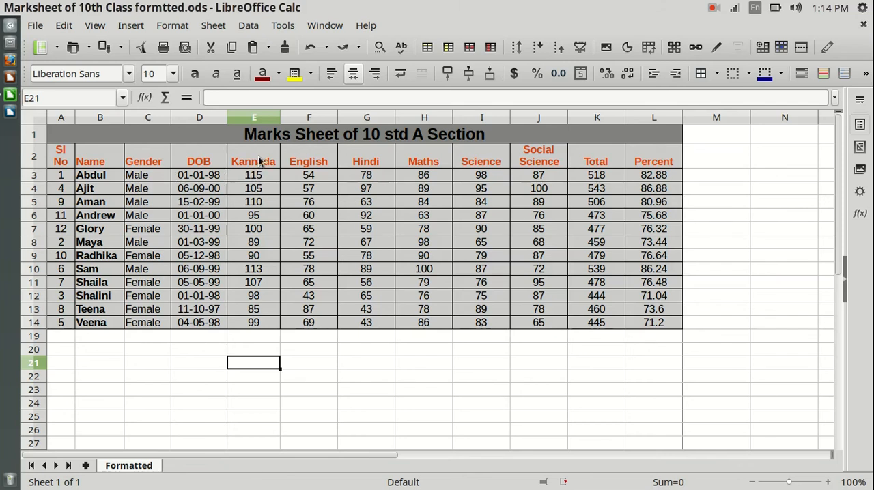
{"action": "left_click_drag", "start_coordinate": [259, 159], "coordinate": [256, 326]}
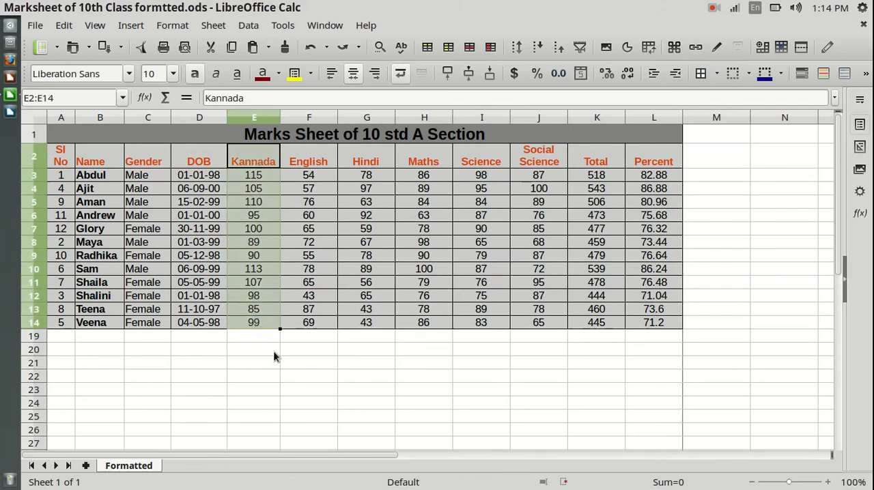
{"action": "left_click", "coordinate": [264, 351]}
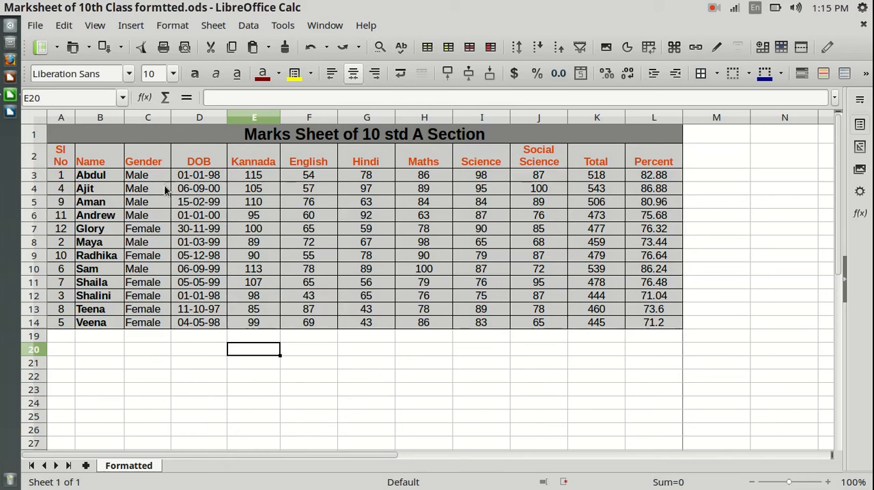
Step: Sort the range A2:L14 by the Kannada column in ascending order and switch it to descending order
{"action": "left_click_drag", "start_coordinate": [60, 156], "coordinate": [650, 326]}
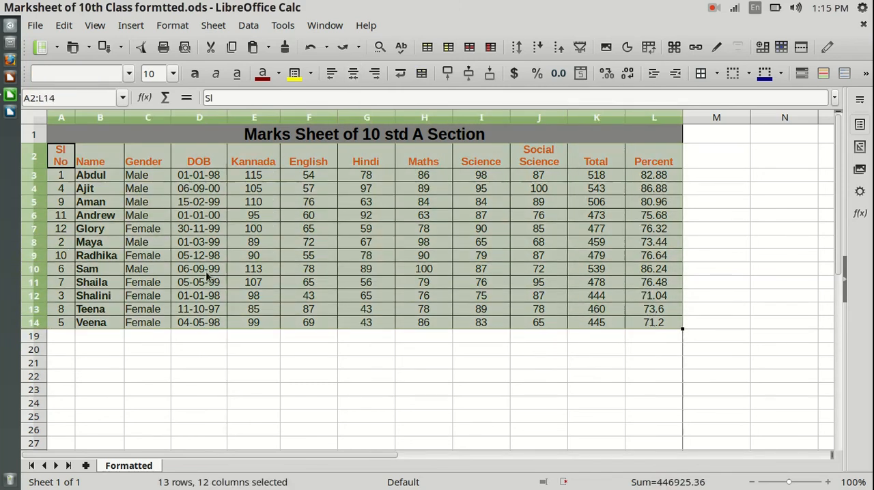
{"action": "key", "text": "Tab"}
{"action": "key", "text": "Tab"}
{"action": "key", "text": "Tab"}
{"action": "key", "text": "Tab"}
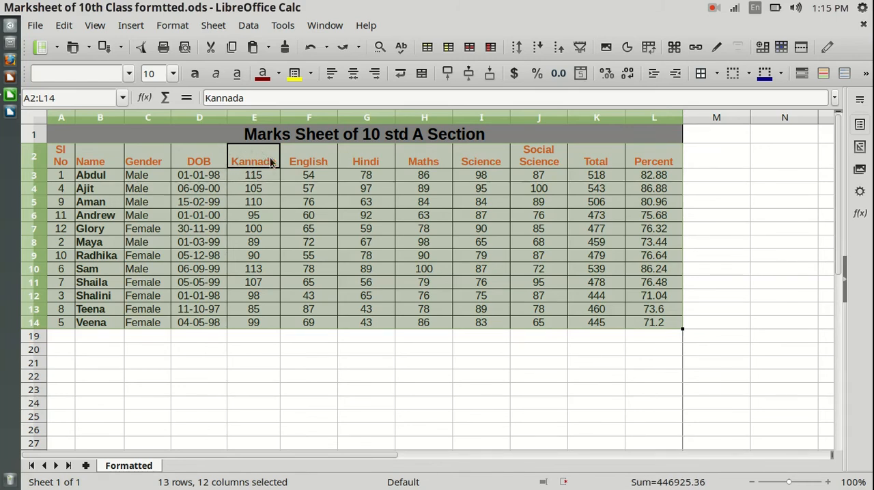
{"action": "left_click", "coordinate": [539, 46]}
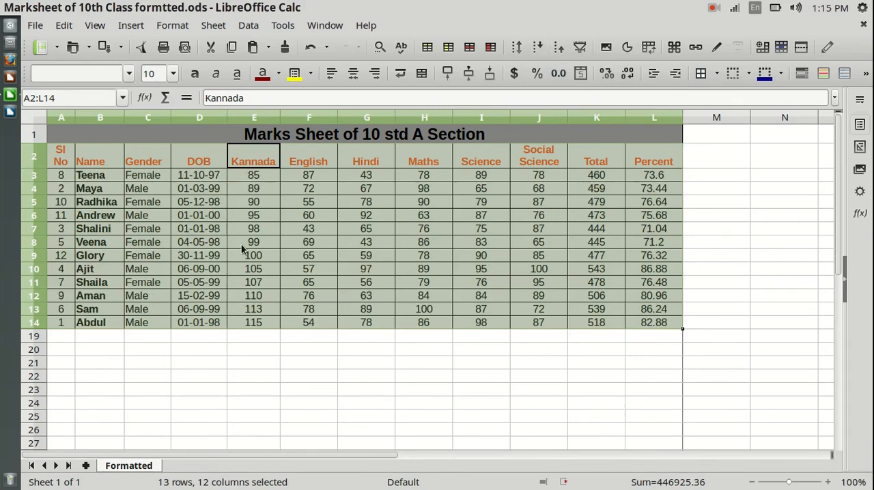
{"action": "left_click", "coordinate": [558, 48]}
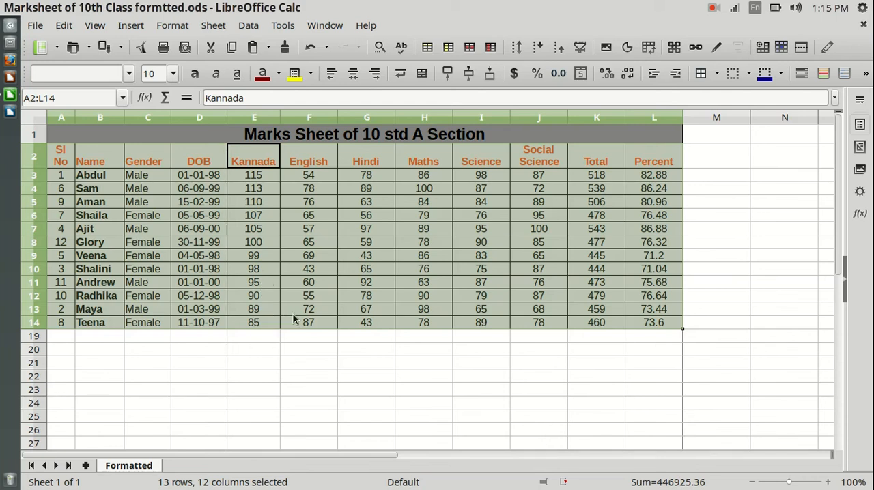
{"action": "left_click", "coordinate": [343, 392]}
{"action": "left_click_drag", "start_coordinate": [62, 157], "coordinate": [651, 327]}
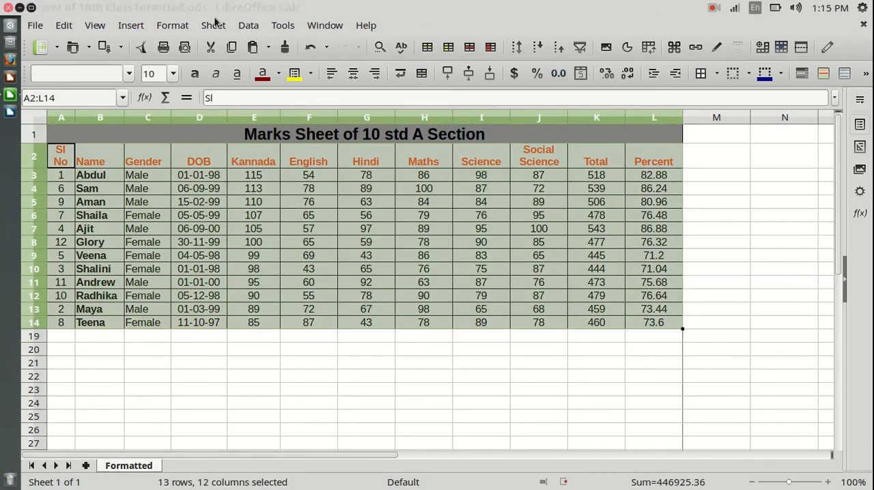
{"action": "left_click", "coordinate": [249, 25]}
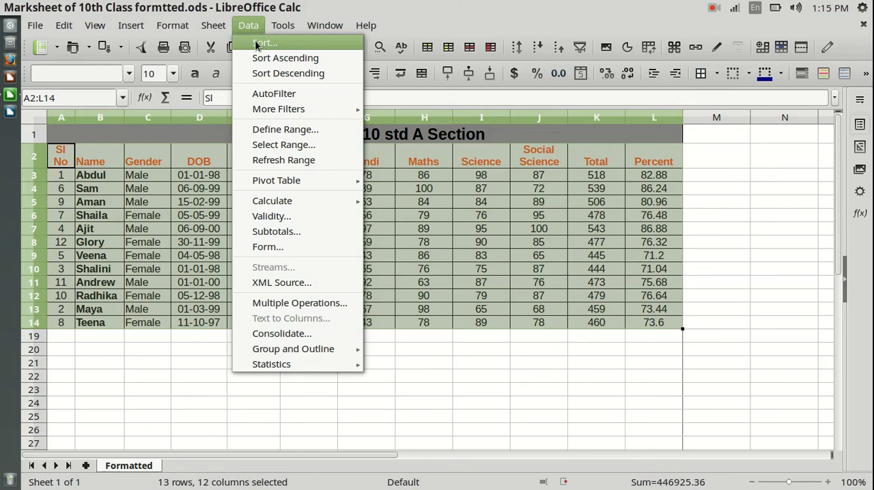
{"action": "left_click", "coordinate": [296, 46]}
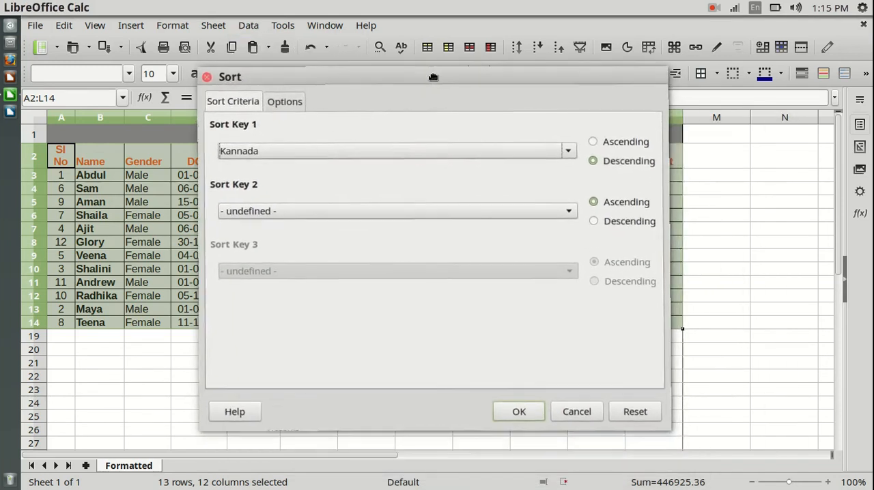
{"action": "left_click", "coordinate": [572, 410]}
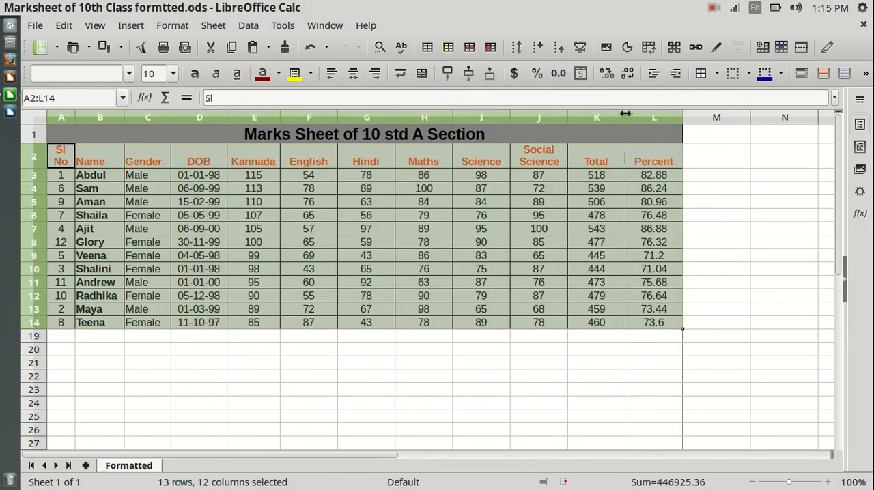
Step: Sort the range A2:L14 by the Kannada column in ascending order and clear the selection
{"action": "left_click", "coordinate": [518, 48]}
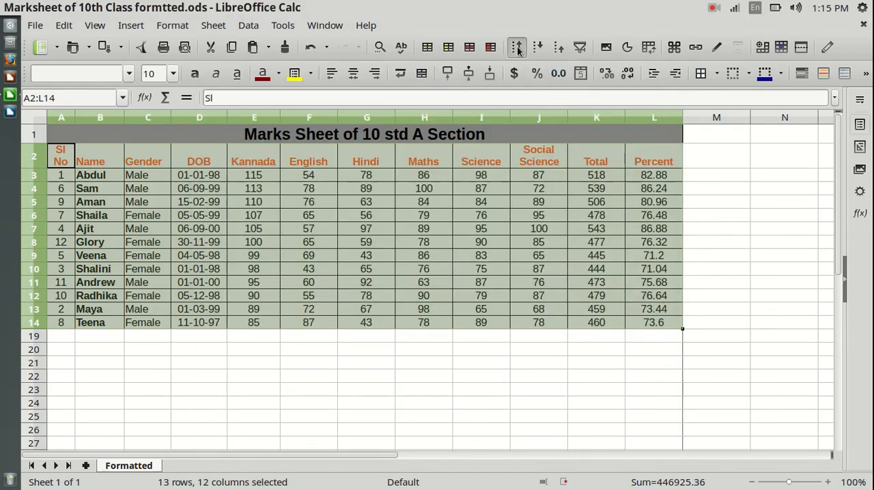
{"action": "left_click_drag", "start_coordinate": [393, 95], "coordinate": [539, 60]}
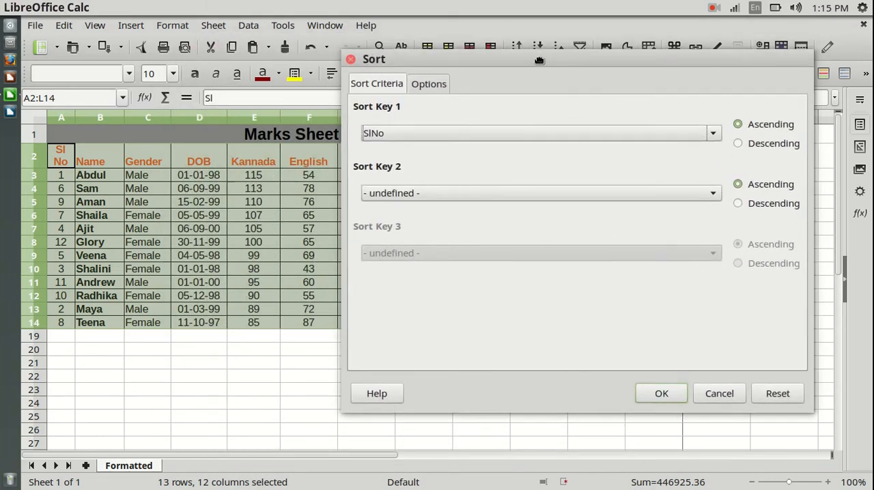
{"action": "left_click", "coordinate": [712, 134]}
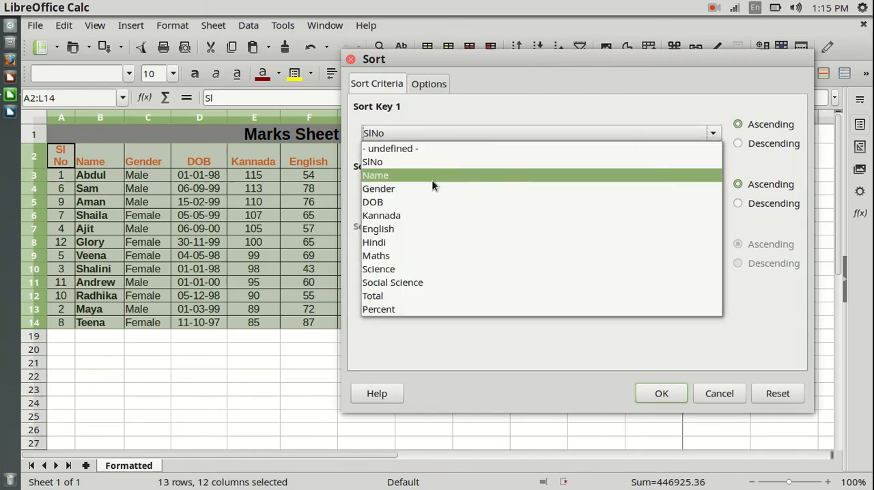
{"action": "left_click", "coordinate": [393, 216]}
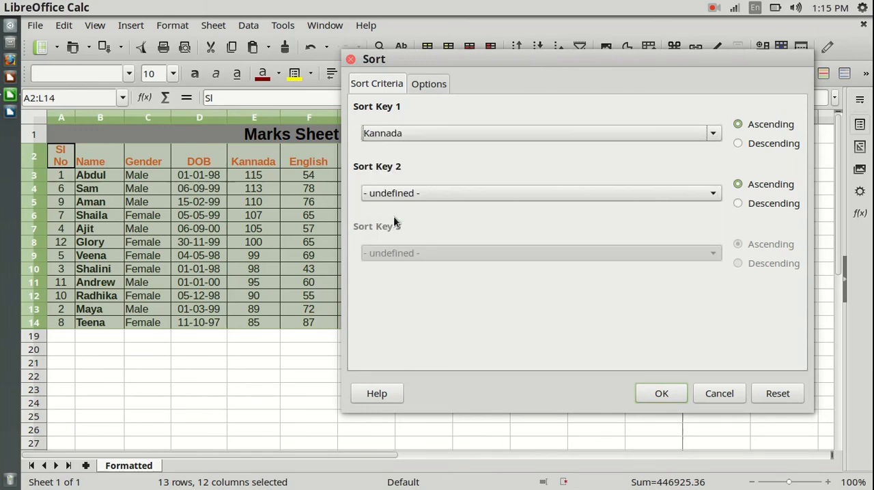
{"action": "left_click", "coordinate": [661, 394]}
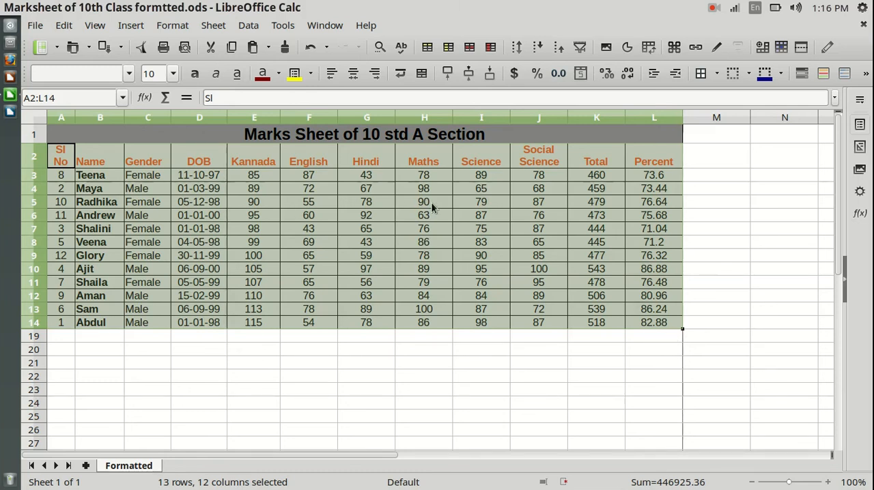
{"action": "left_click", "coordinate": [533, 336]}
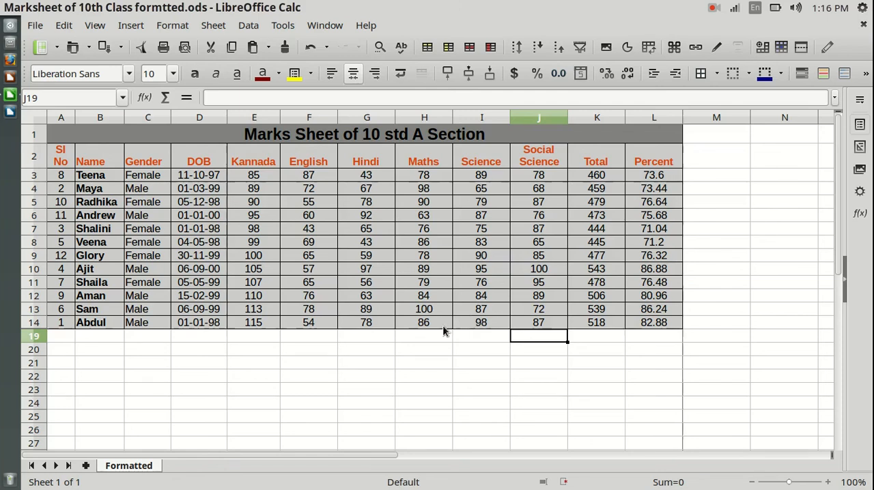
{"action": "left_click", "coordinate": [179, 352]}
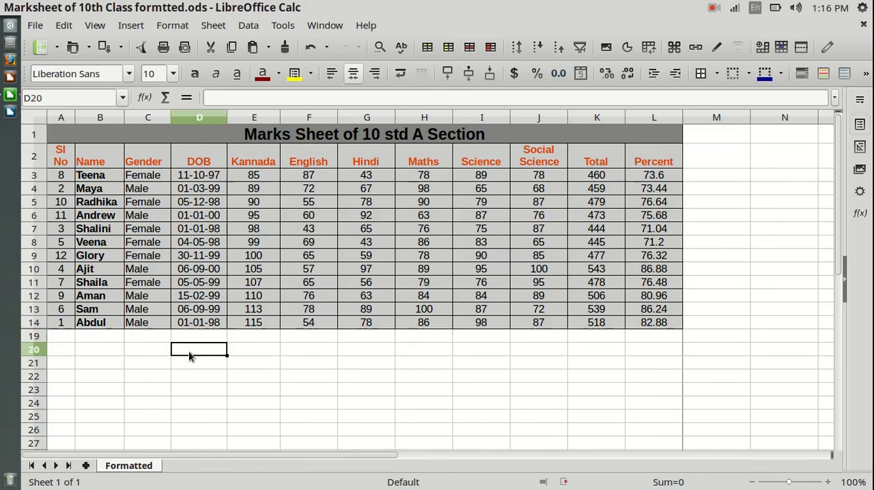
{"action": "left_click_drag", "start_coordinate": [151, 176], "coordinate": [154, 323]}
{"action": "left_click", "coordinate": [156, 333]}
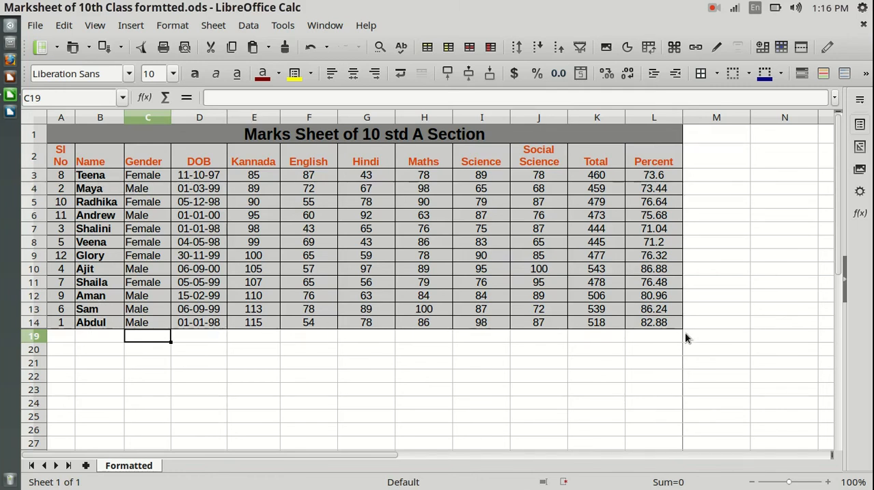
Step: Sort the range A2:L14 by Gender as the first key and Name as the second key, both in ascending order
{"action": "left_click_drag", "start_coordinate": [666, 325], "coordinate": [55, 157]}
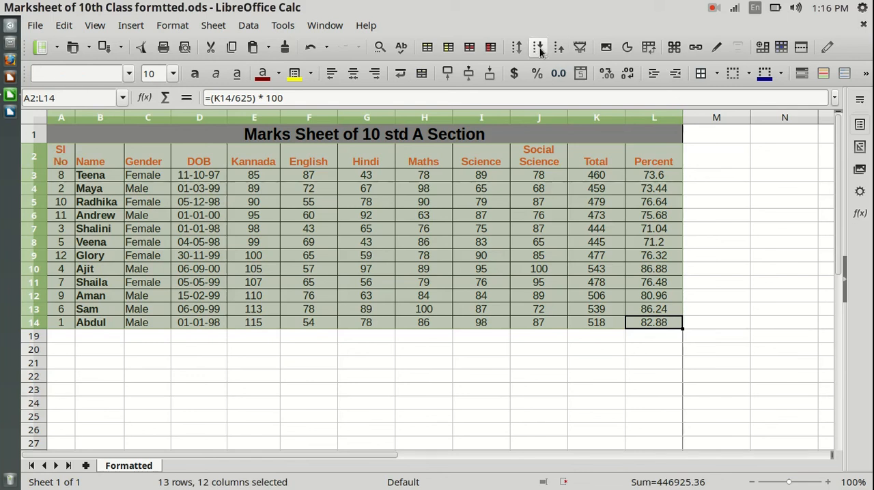
{"action": "left_click", "coordinate": [519, 48]}
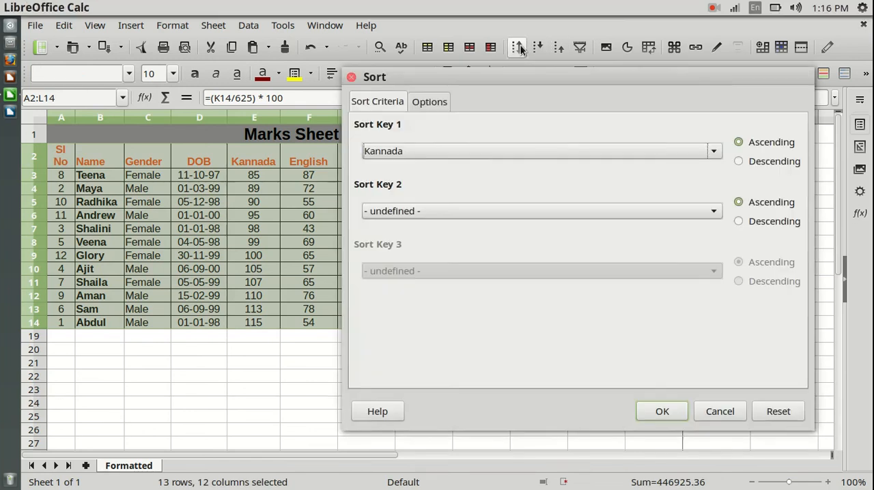
{"action": "left_click", "coordinate": [713, 151]}
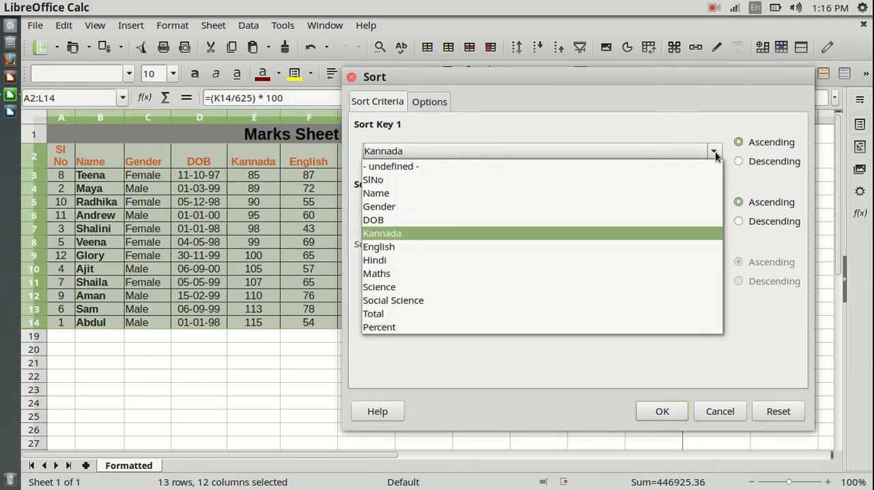
{"action": "left_click", "coordinate": [388, 206]}
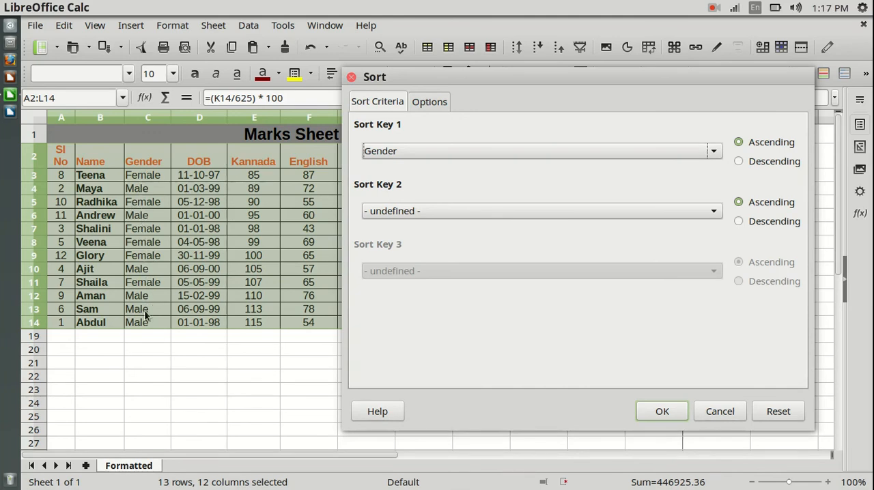
{"action": "left_click", "coordinate": [461, 212]}
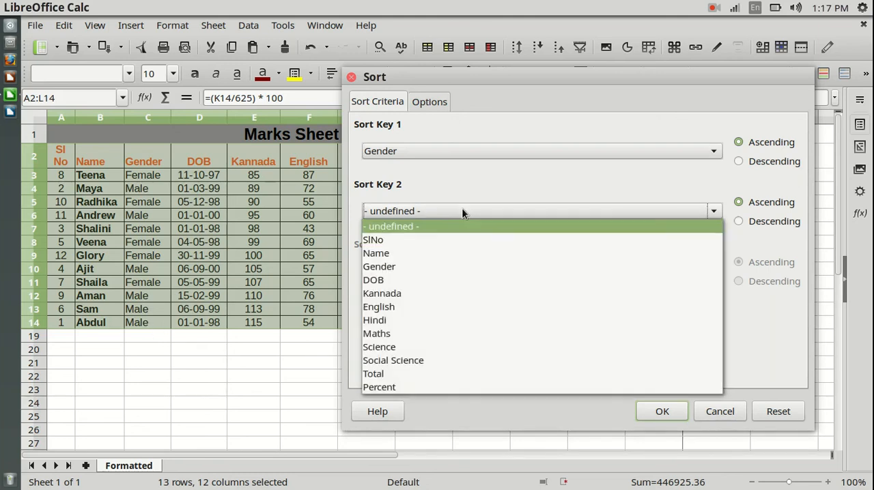
{"action": "left_click", "coordinate": [390, 251]}
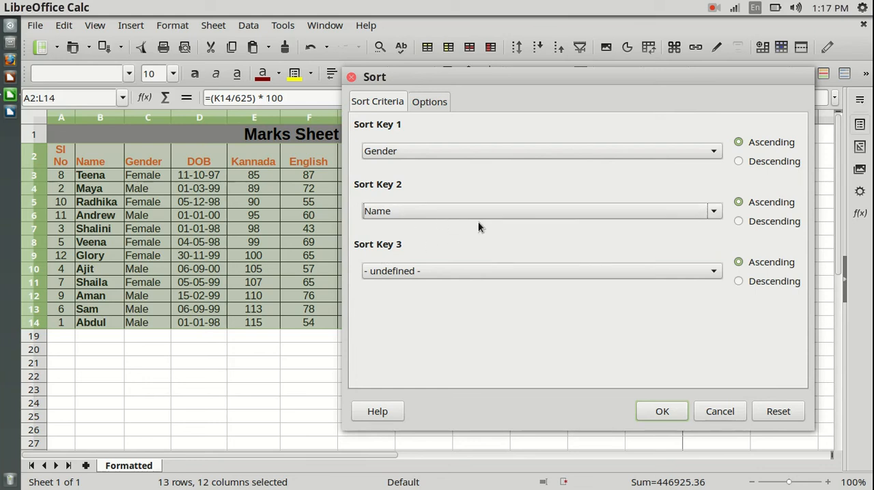
{"action": "left_click", "coordinate": [661, 411]}
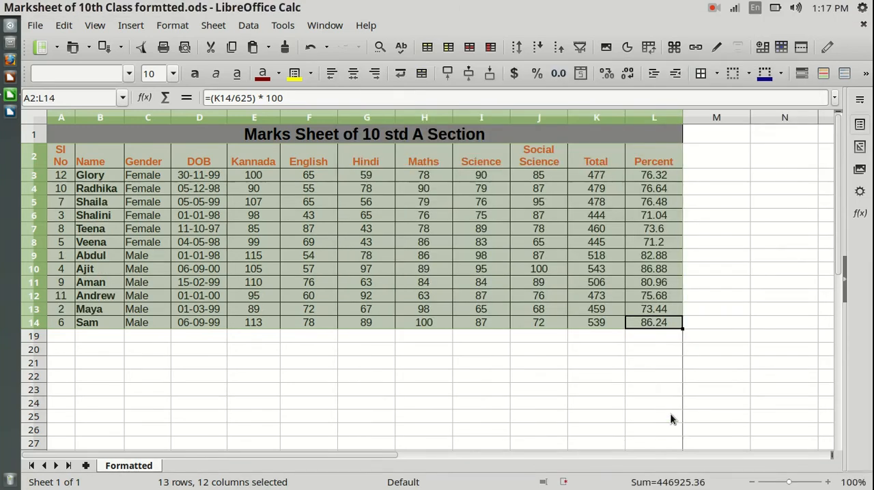
Step: Examine the order of names within the female records in rows 3 to 8 and the male records in rows 9 to 14
{"action": "left_click", "coordinate": [196, 349]}
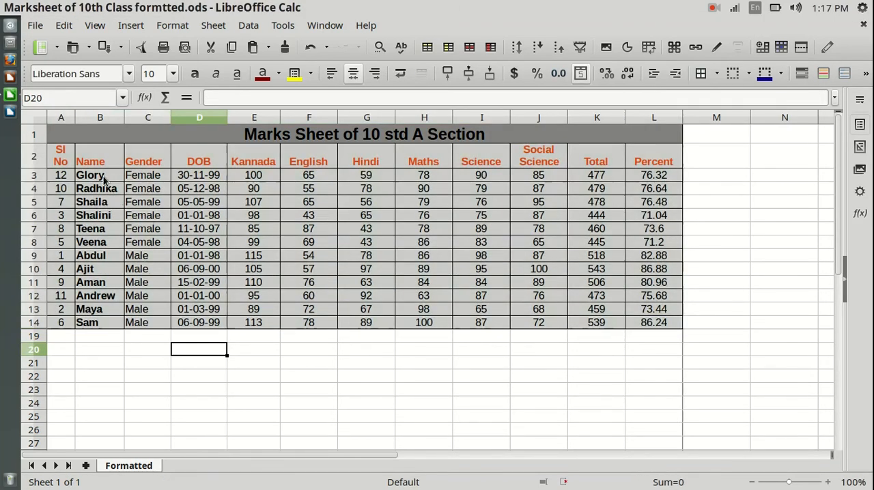
{"action": "left_click_drag", "start_coordinate": [90, 176], "coordinate": [104, 247]}
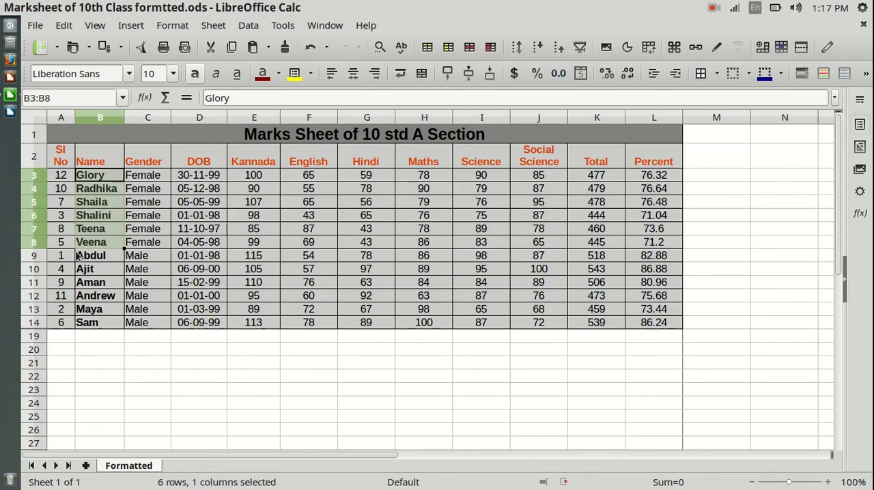
{"action": "left_click", "coordinate": [145, 380]}
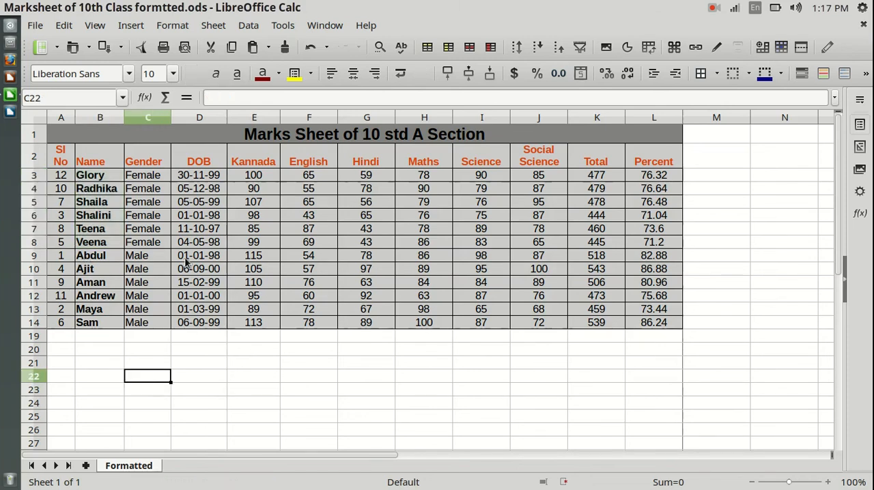
{"action": "left_click_drag", "start_coordinate": [156, 177], "coordinate": [153, 247]}
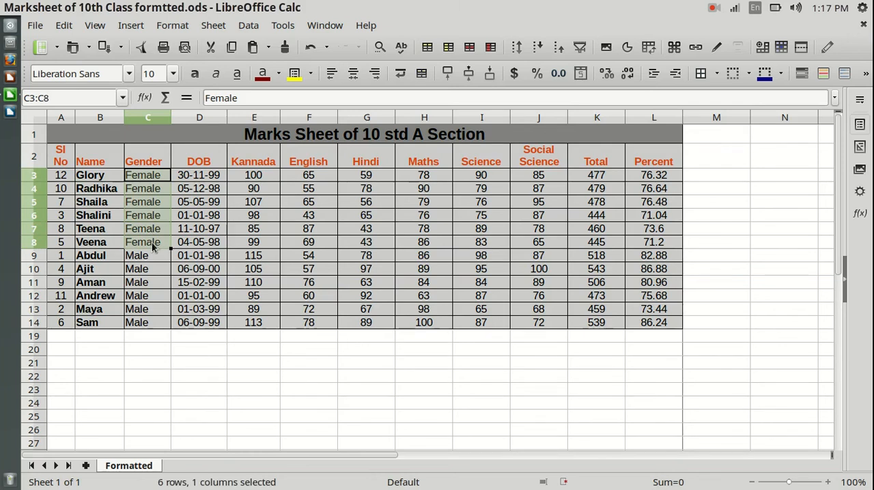
{"action": "left_click_drag", "start_coordinate": [34, 174], "coordinate": [12, 243]}
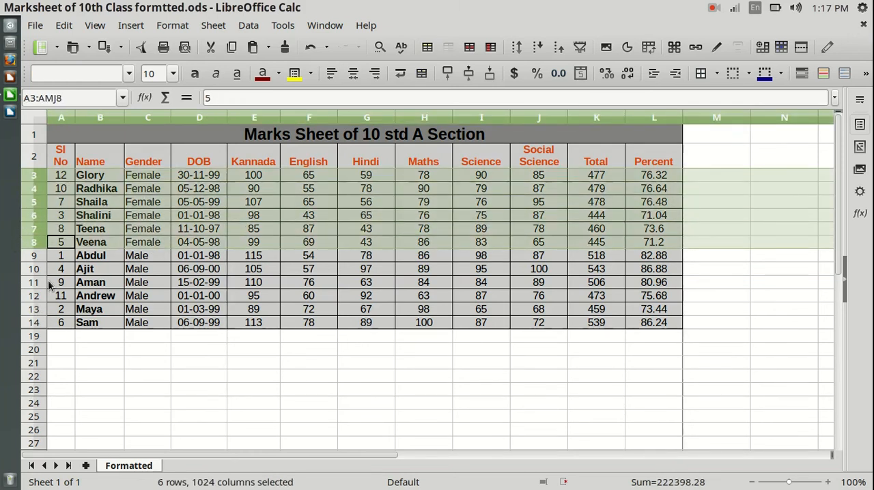
{"action": "left_click_drag", "start_coordinate": [35, 256], "coordinate": [28, 322]}
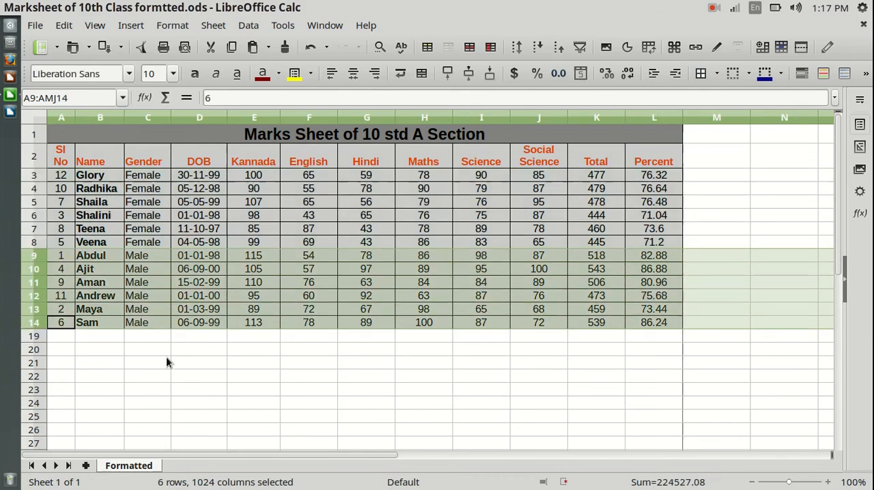
{"action": "left_click", "coordinate": [139, 365]}
{"action": "left_click_drag", "start_coordinate": [39, 179], "coordinate": [14, 244]}
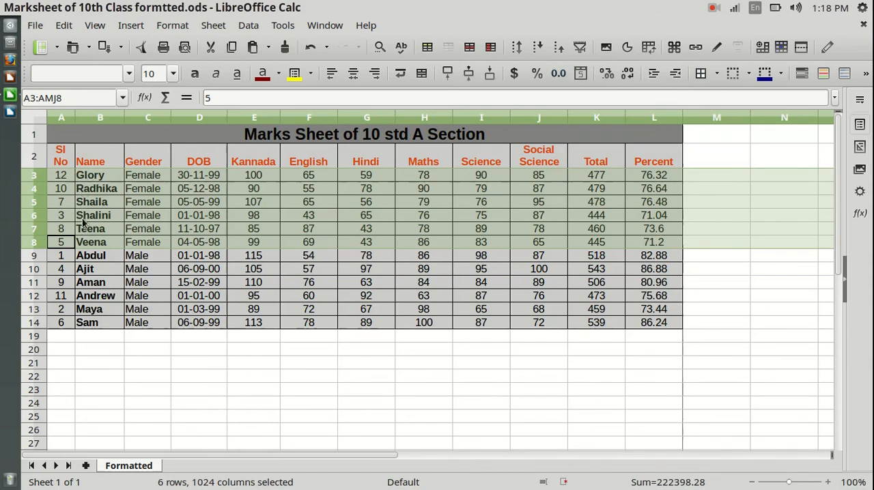
{"action": "left_click", "coordinate": [121, 363]}
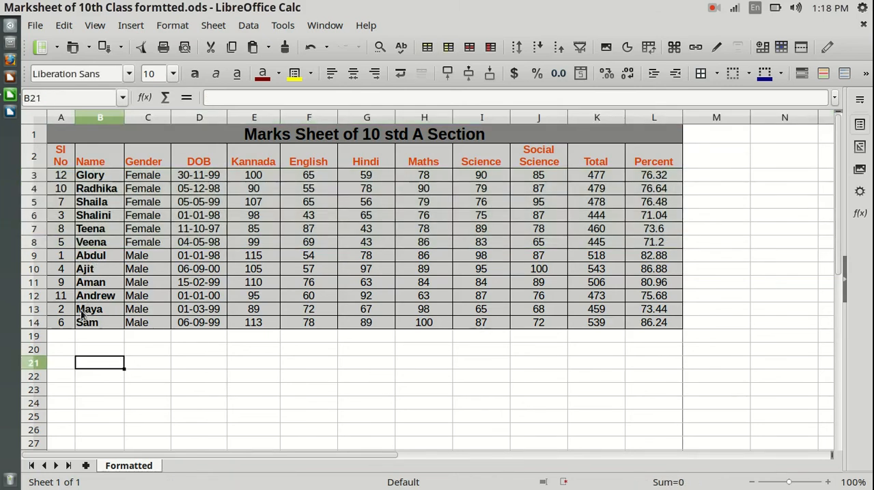
{"action": "left_click", "coordinate": [167, 364]}
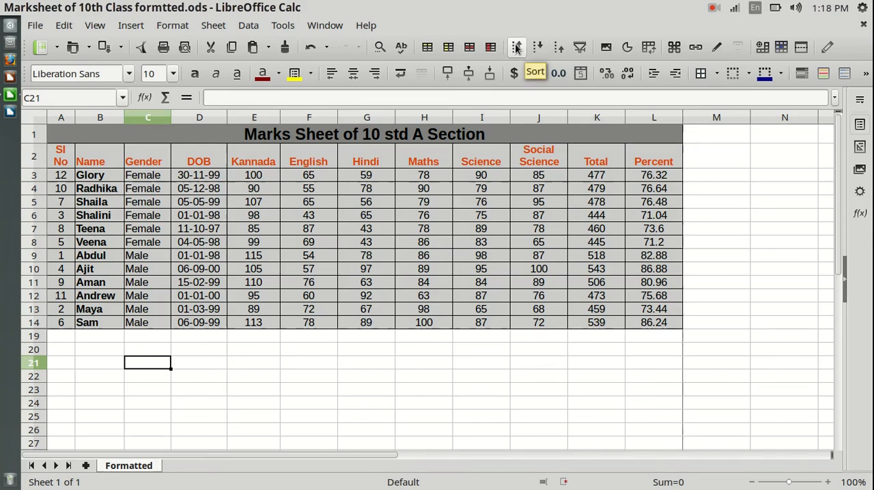
{"action": "left_click", "coordinate": [246, 27]}
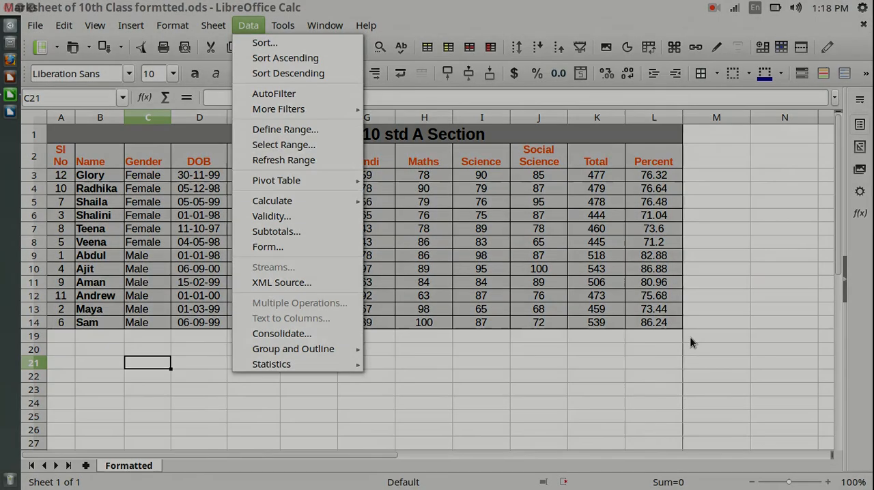
{"action": "left_click", "coordinate": [689, 341]}
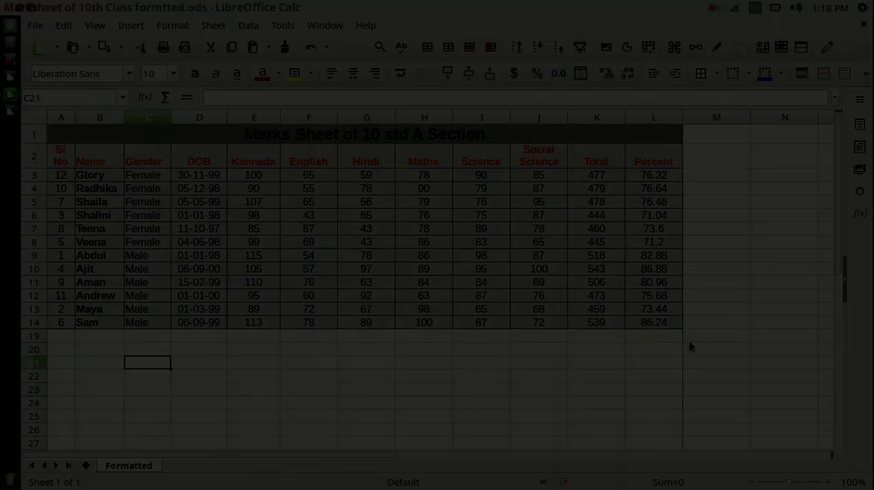